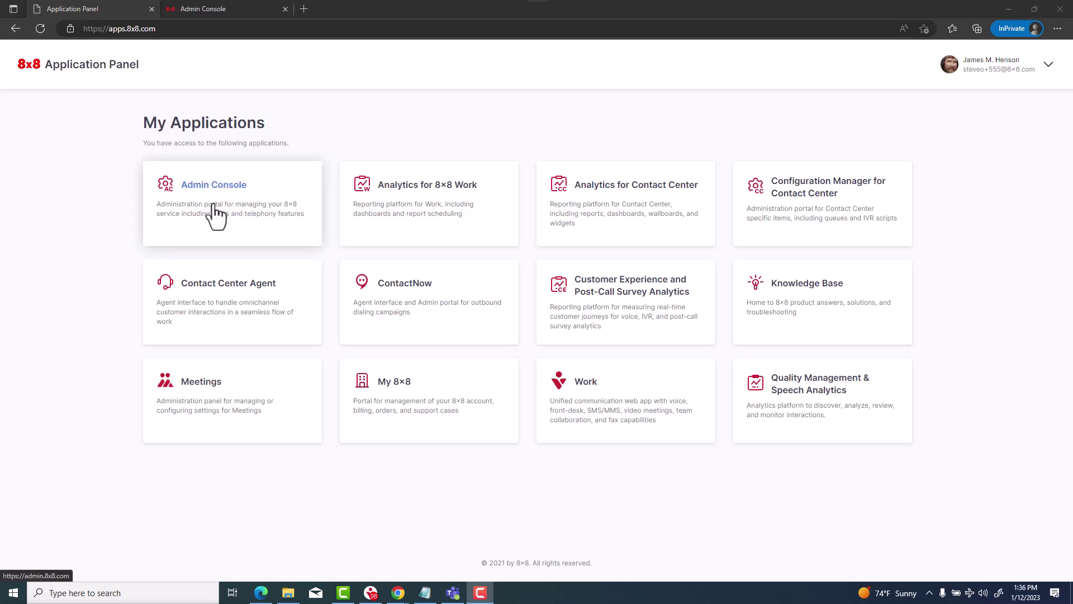
In the Admin Console tab, go to Auto Attendants and start a new auto attendant
click(229, 9)
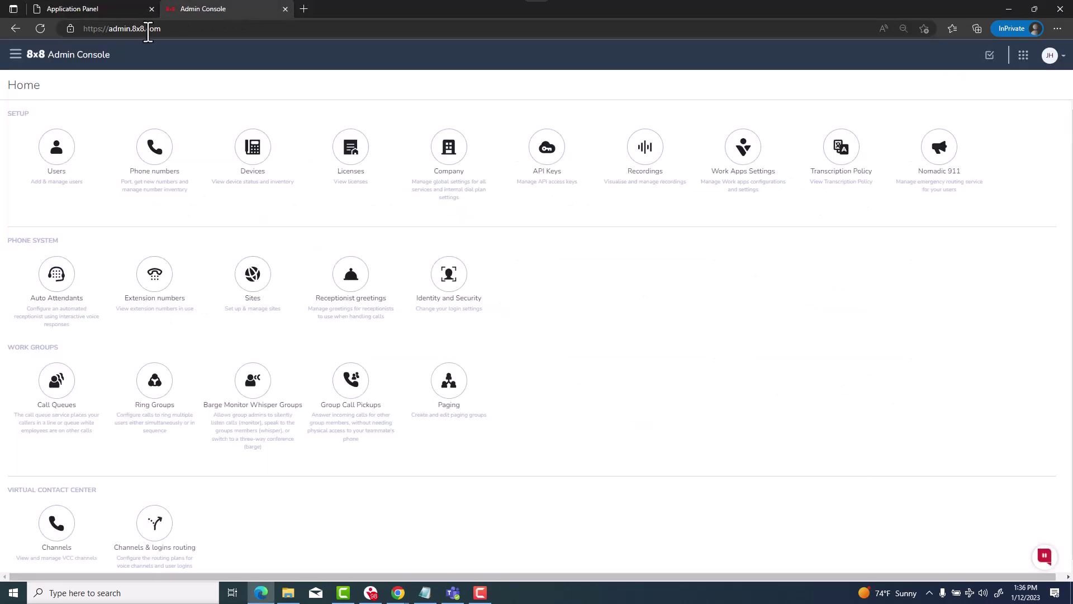
click(53, 288)
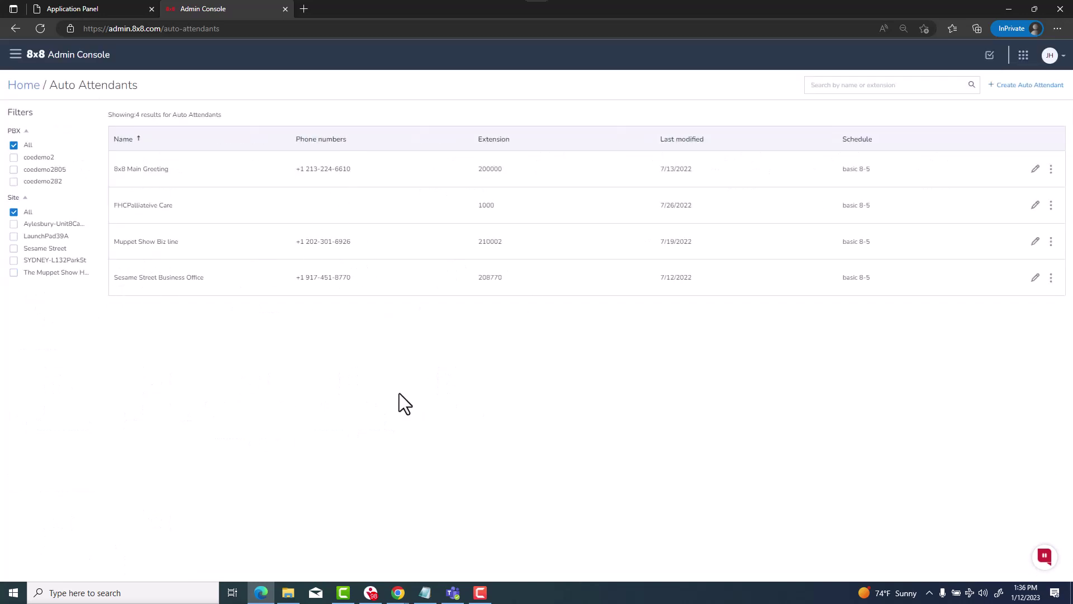
click(1031, 85)
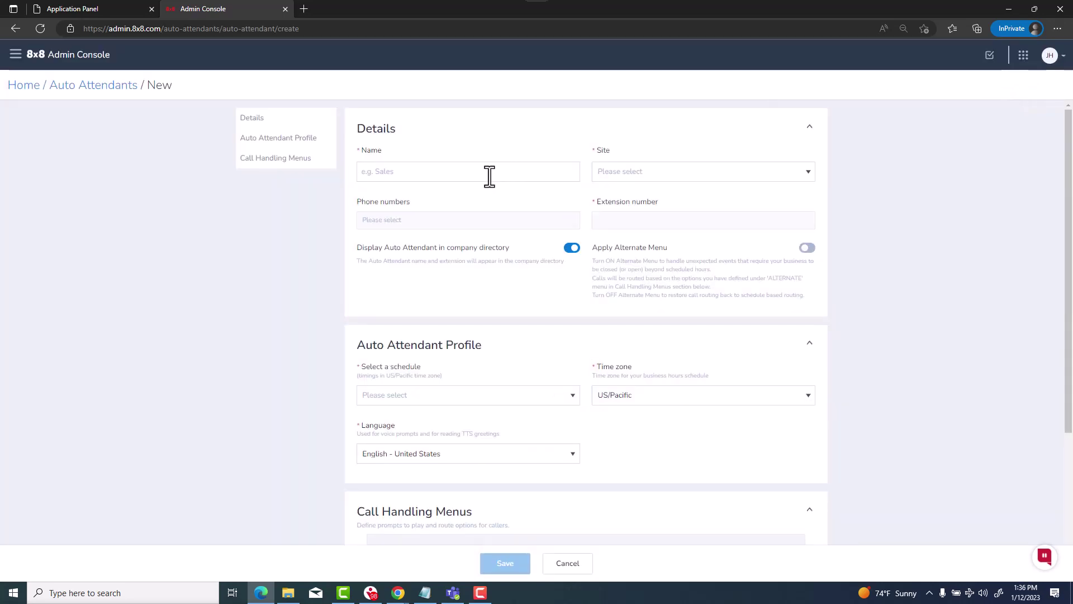
Name the auto attendant Sample and assign it to the LaunchPad39A site
click(490, 176)
text(Sample)
key(Tab)
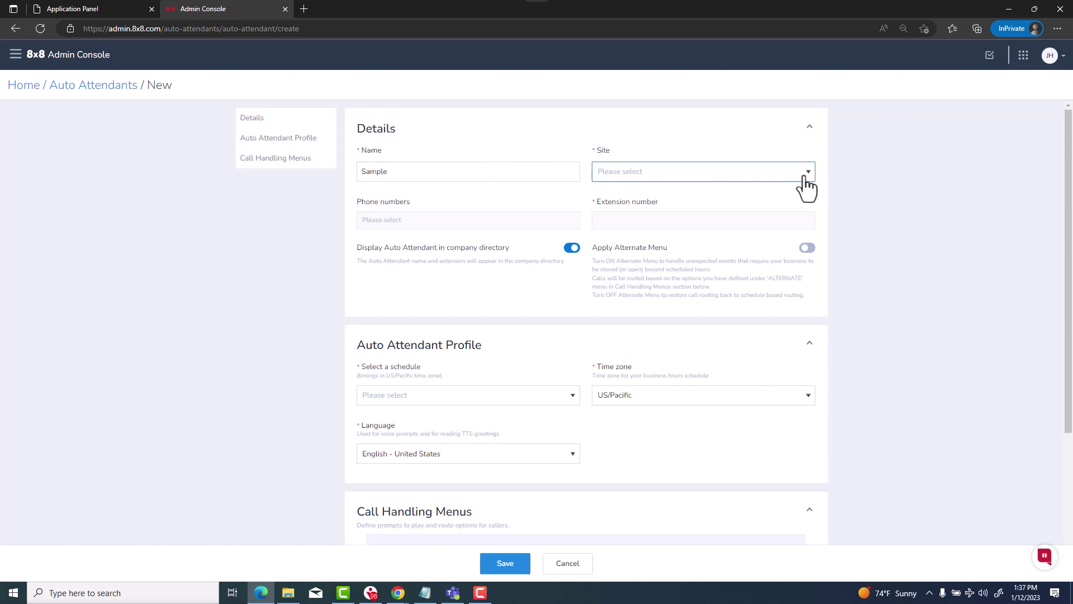
click(808, 172)
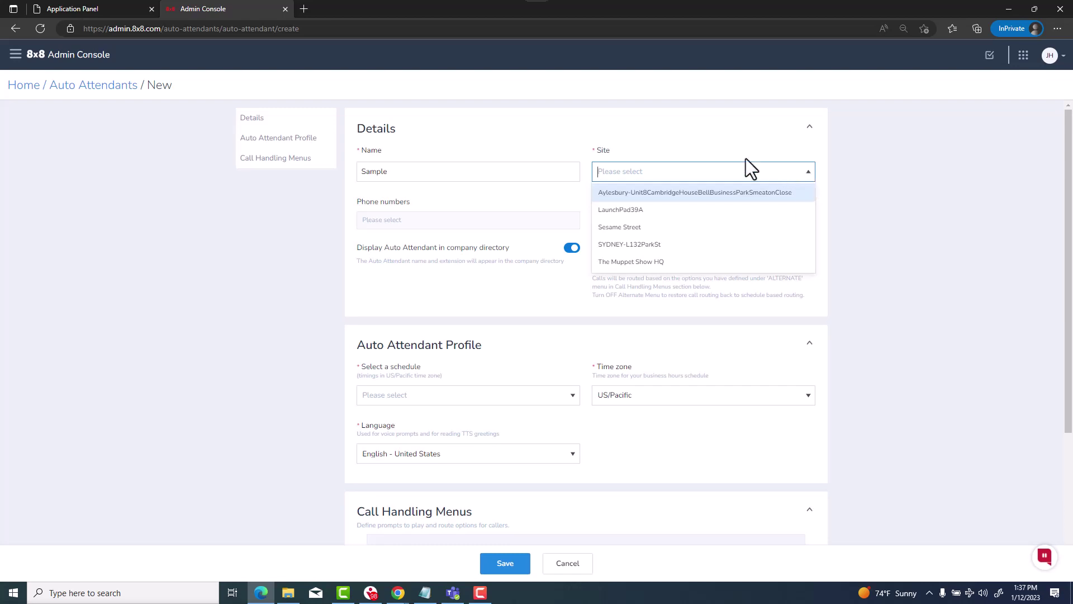
click(654, 213)
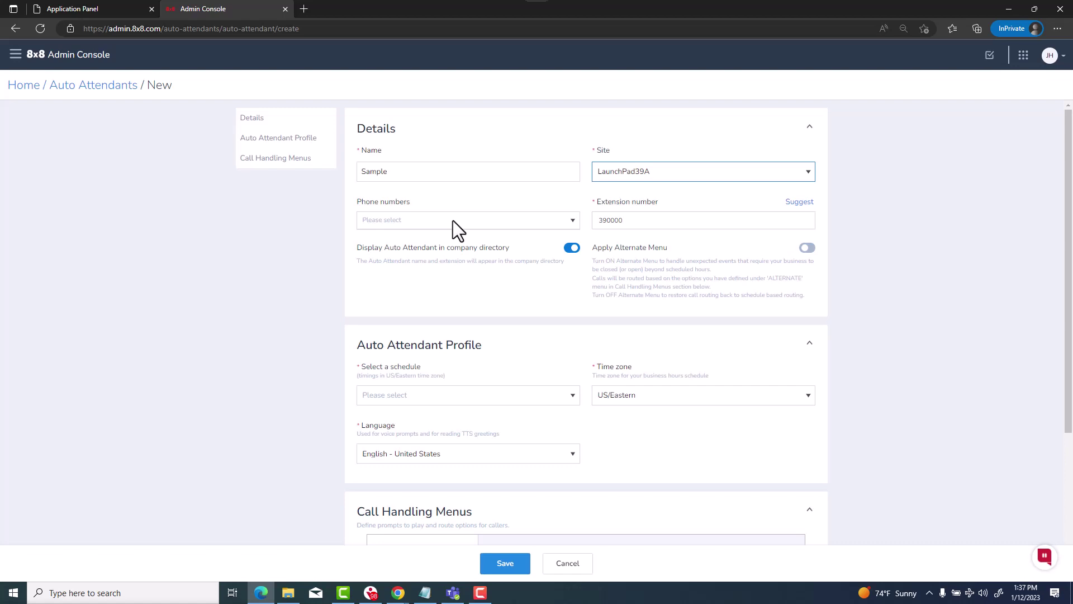
Assign the first Los Angeles number, set extension 397196, and exclude Sample from the company directory
click(572, 221)
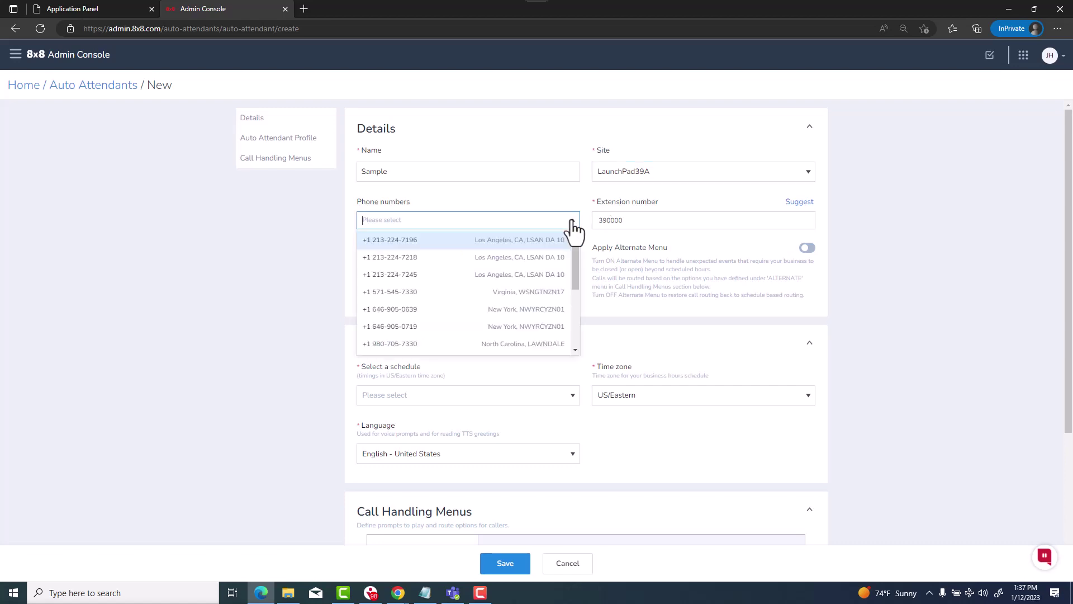
click(443, 245)
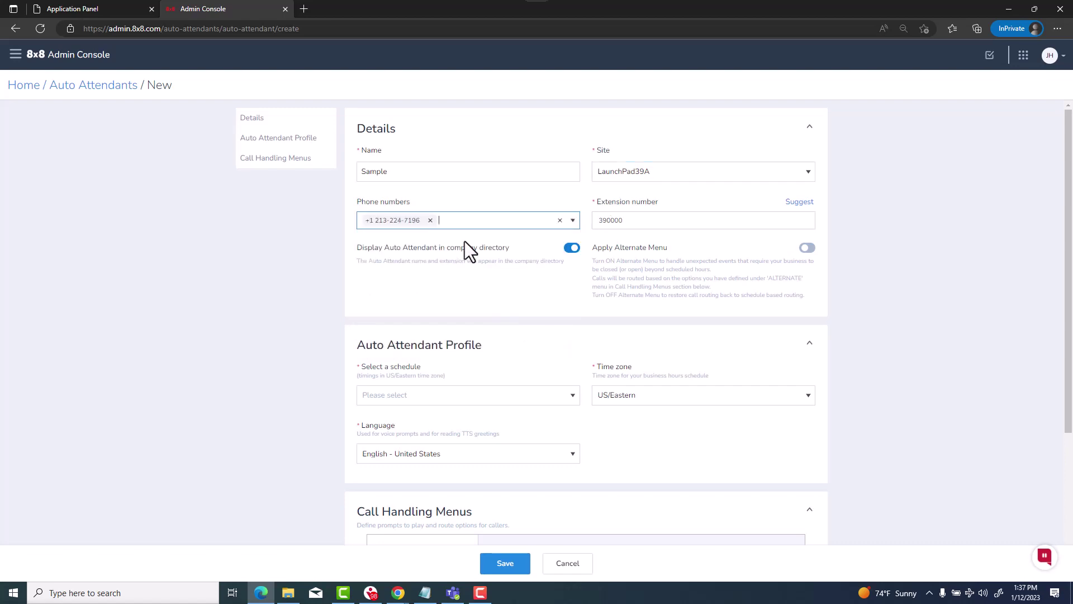
click(635, 220)
key(BackSpace)
key(BackSpace)
key(BackSpace)
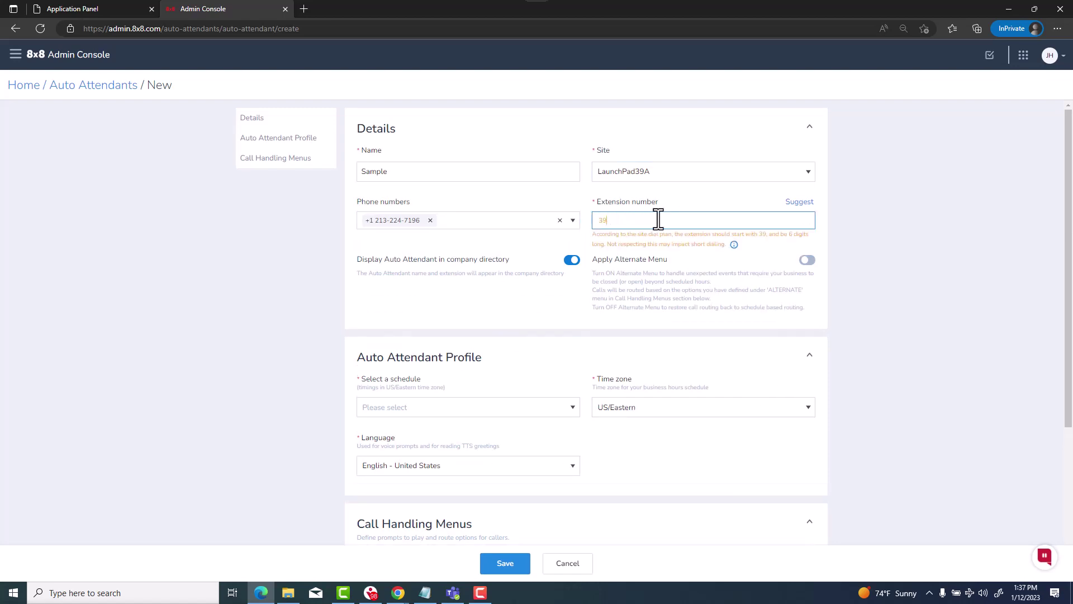
text(7196)
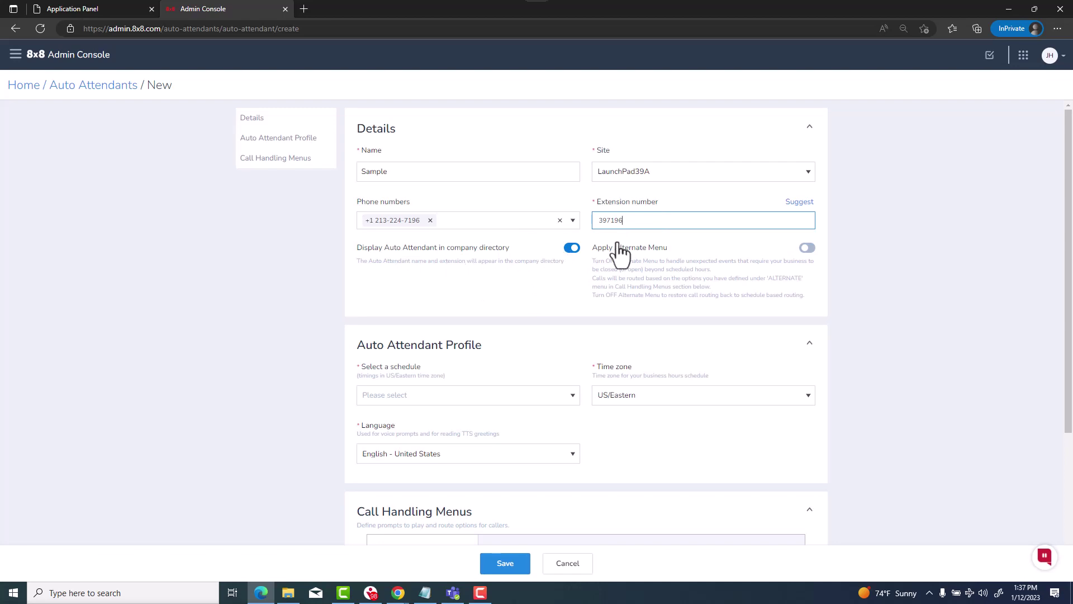
click(570, 247)
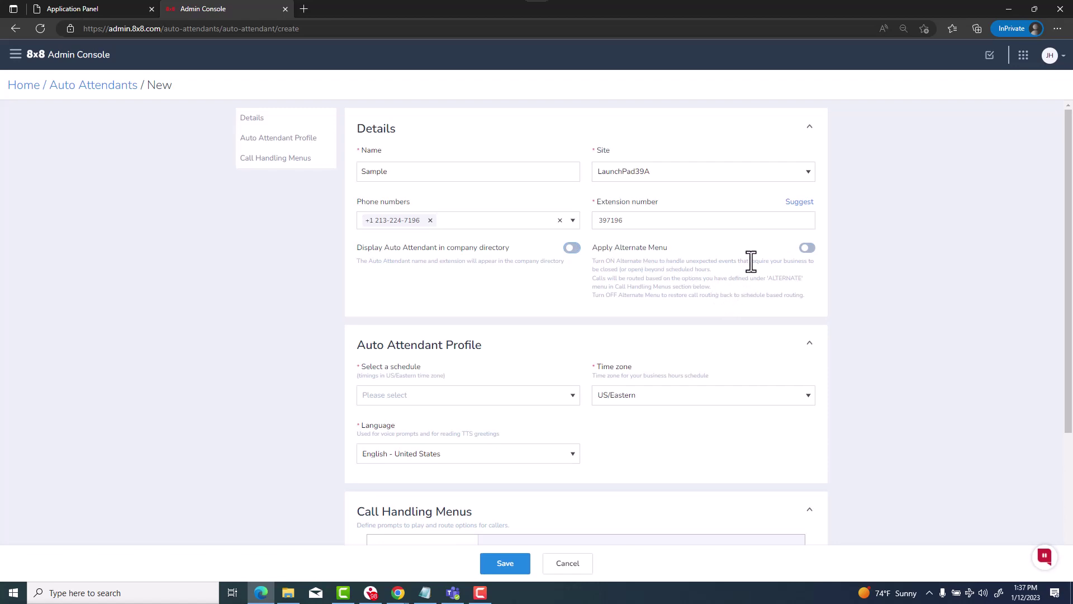
Choose Create new schedule from the Select a schedule dropdown, opening Admin Console in a new tab
scroll(732, 301, down, 2)
scroll(730, 301, down, 1)
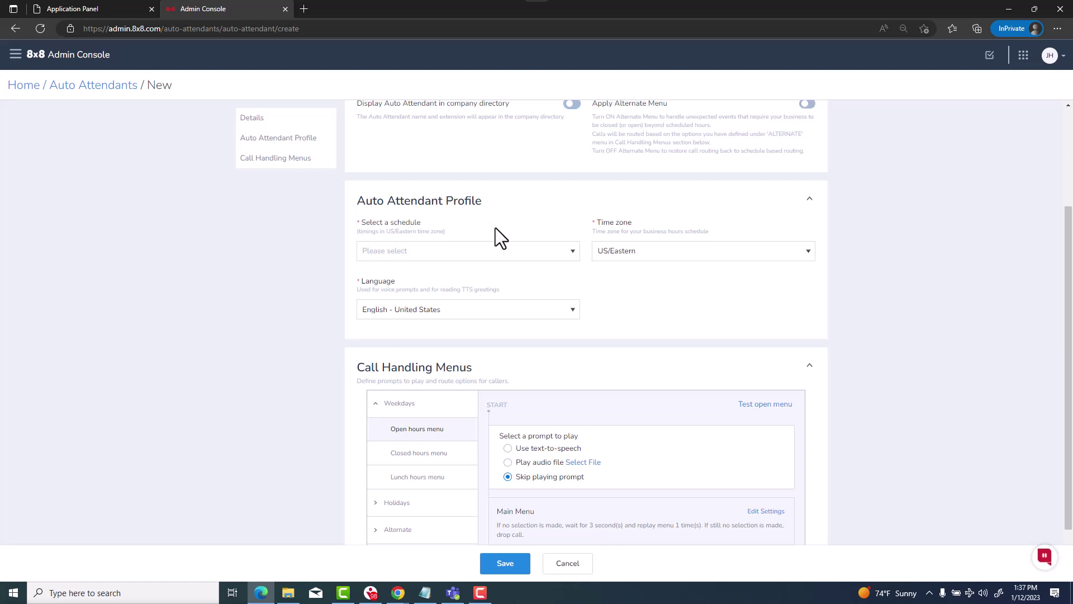
click(574, 253)
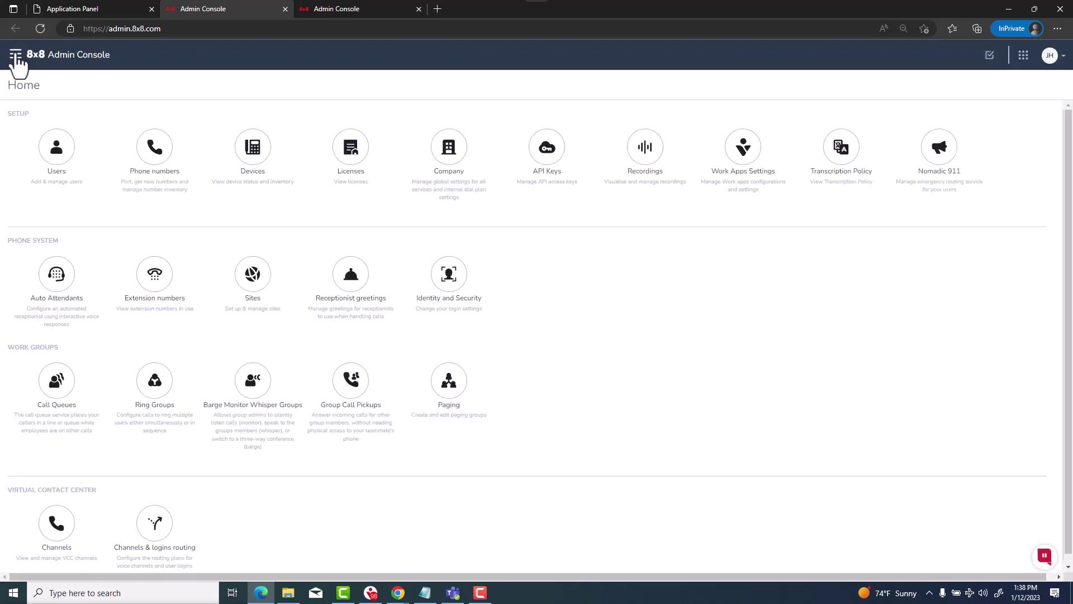
Go to Auto Attendants > Schedules, create a schedule, and review its default 8 AM–5 PM weekday hours
click(16, 55)
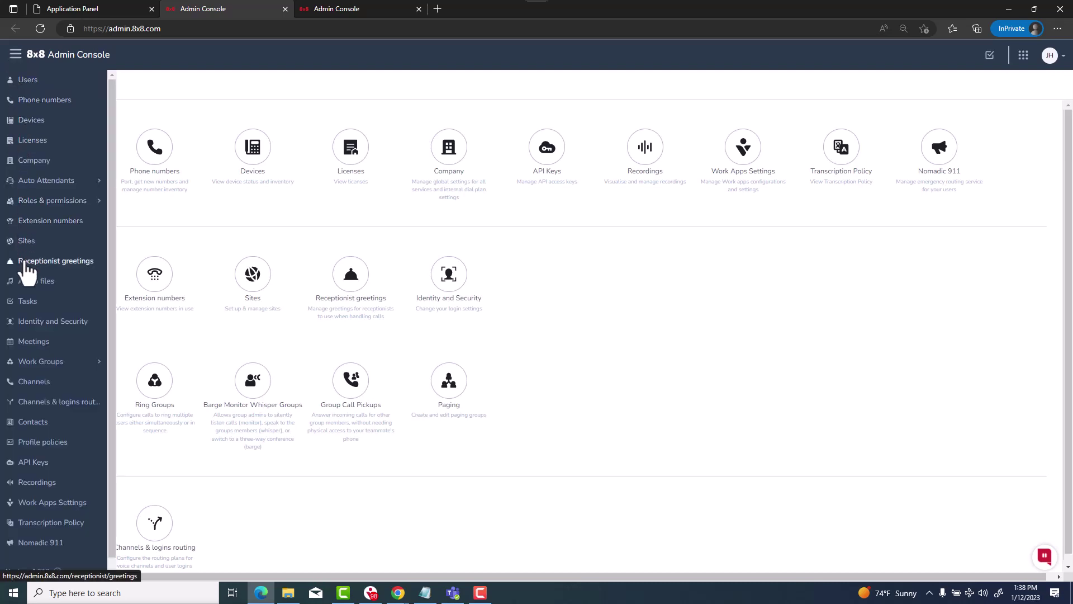
click(43, 182)
click(45, 221)
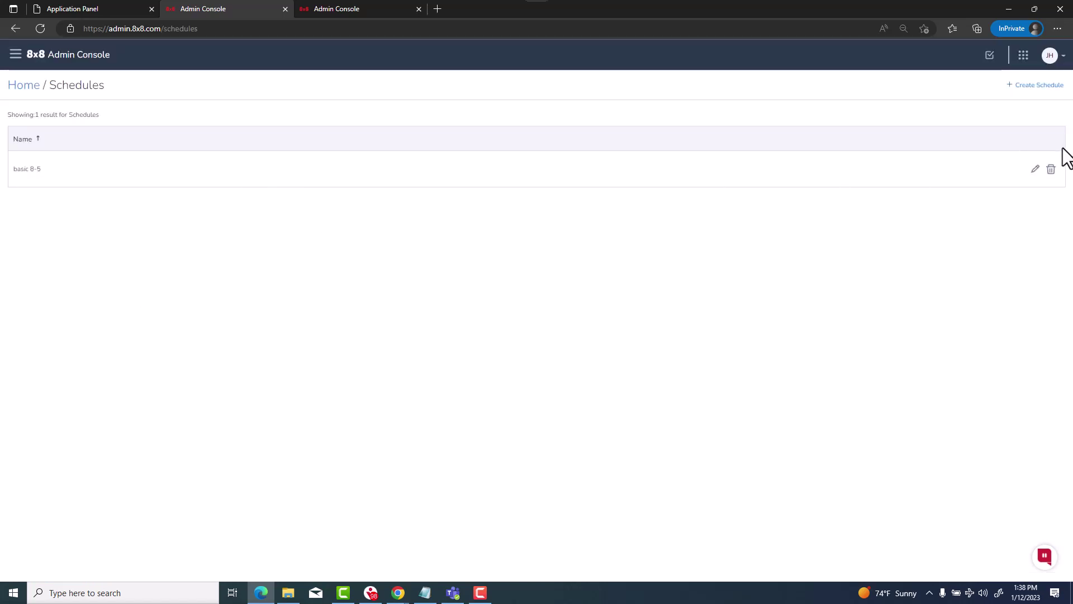
click(1042, 86)
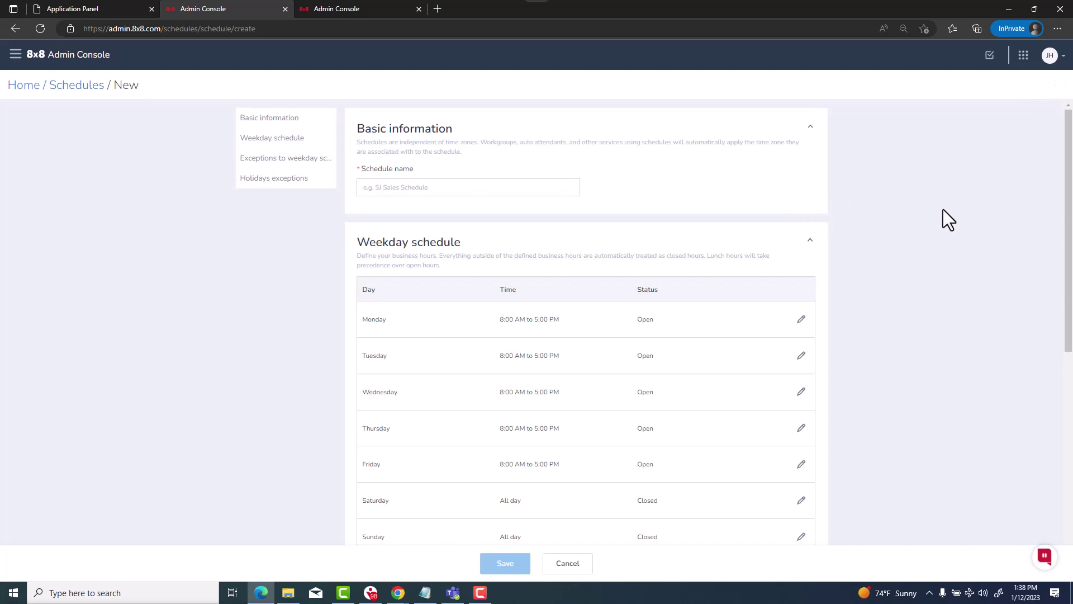
scroll(944, 209, down, 1)
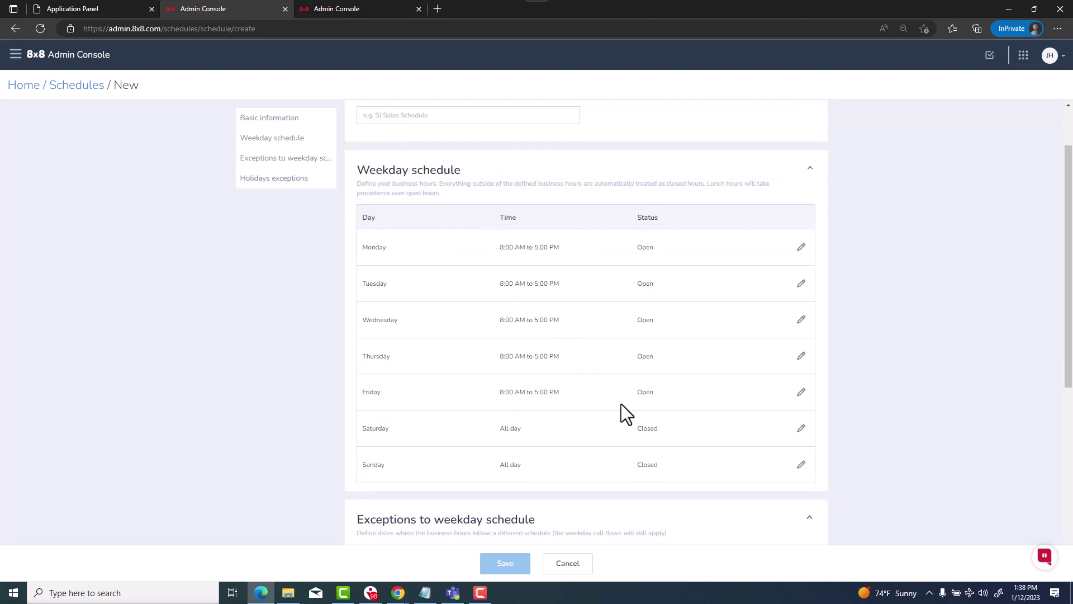
scroll(604, 466, down, 2)
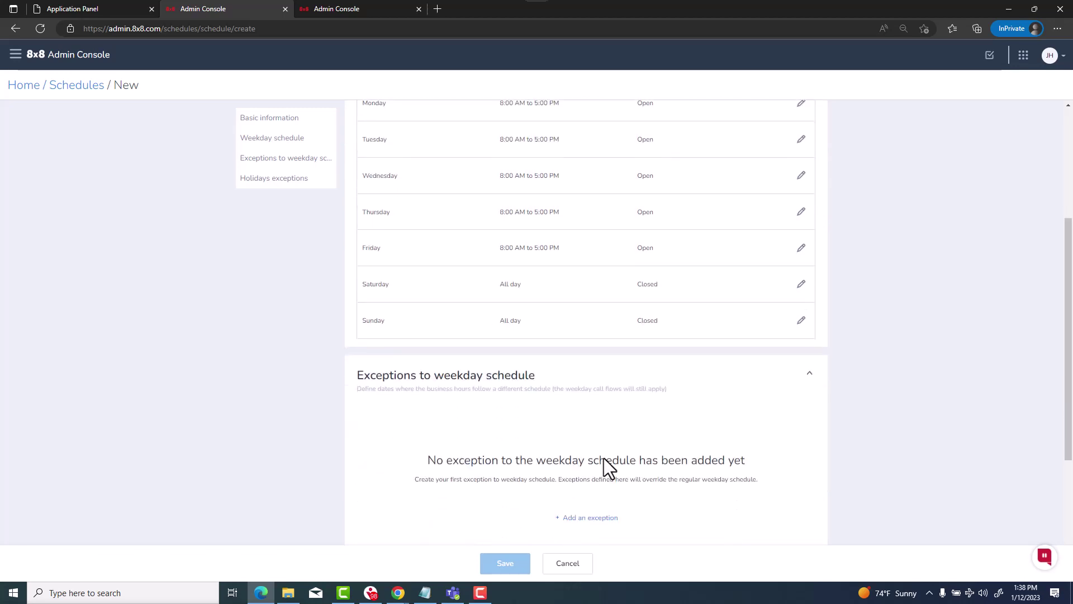
scroll(447, 399, down, 3)
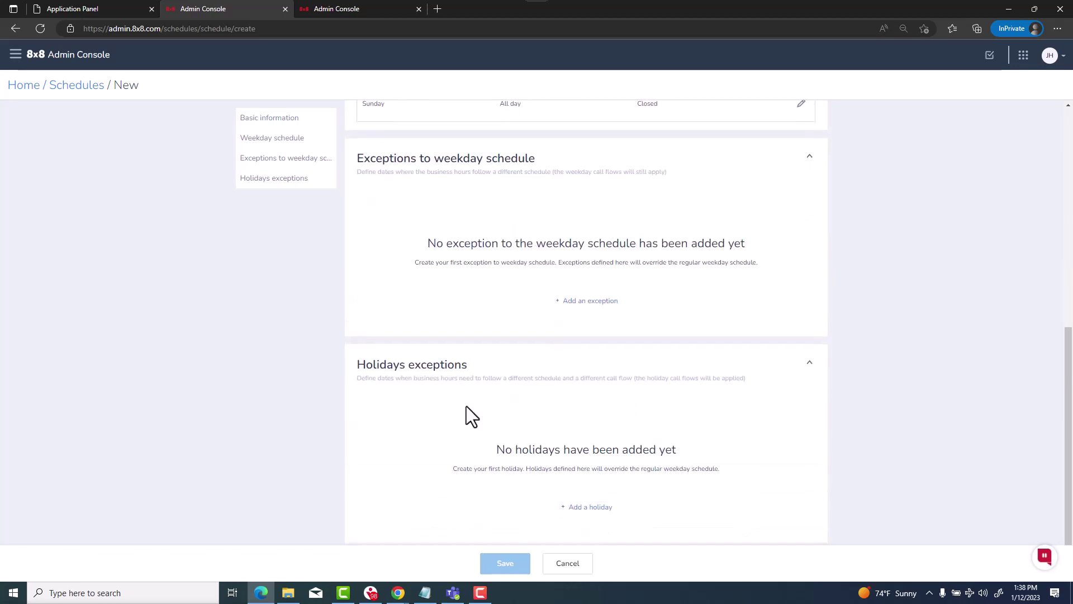
scroll(470, 406, up, 4)
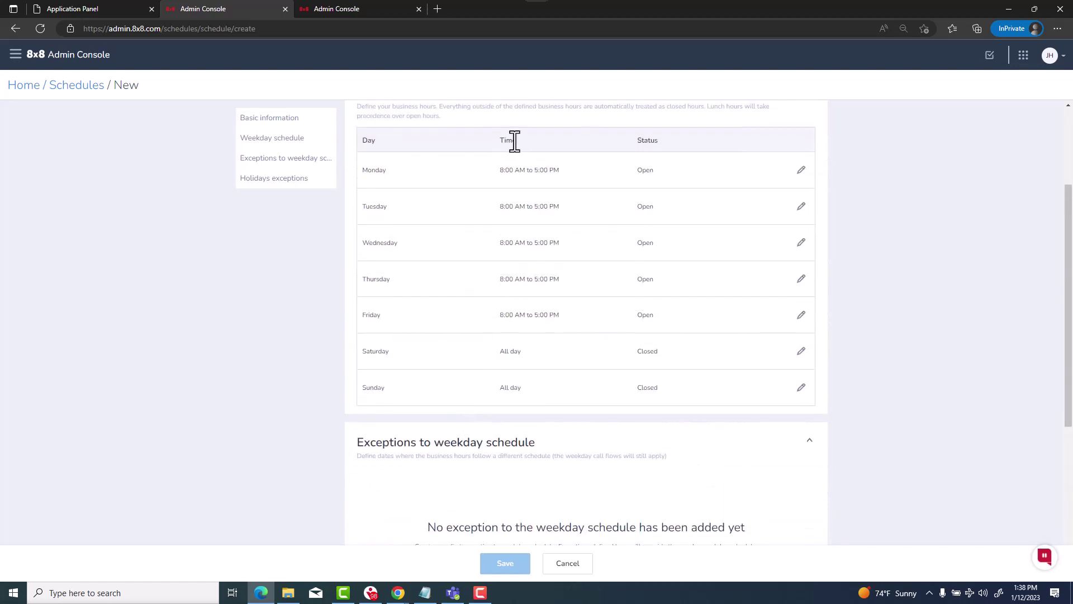
Back on the Sample form, select the basic 8-5 schedule and the Pacific/Wallis time zone
click(344, 8)
click(574, 251)
click(450, 287)
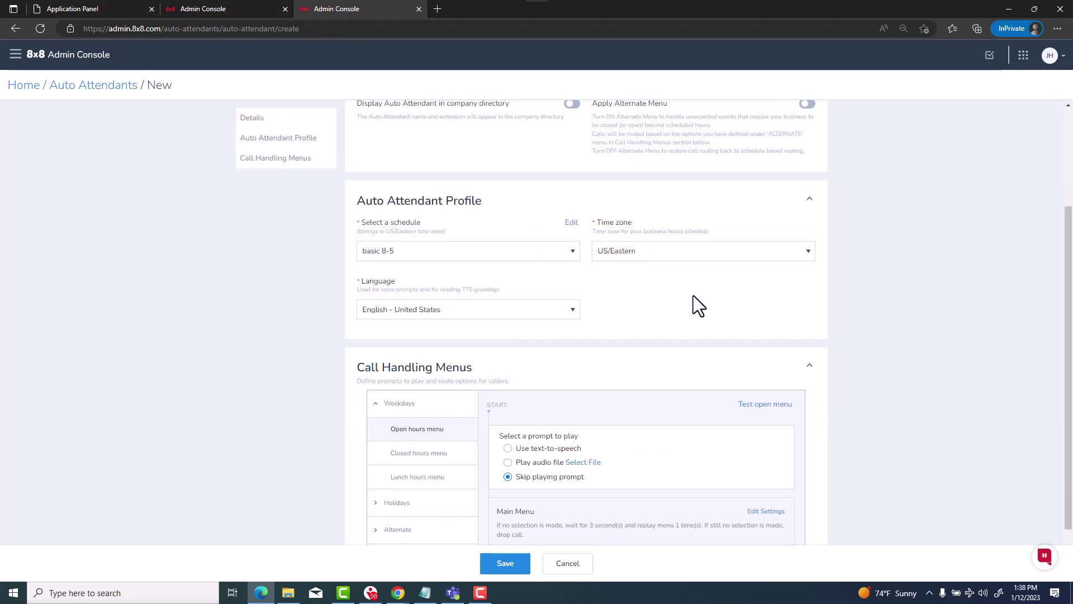
click(662, 256)
click(637, 268)
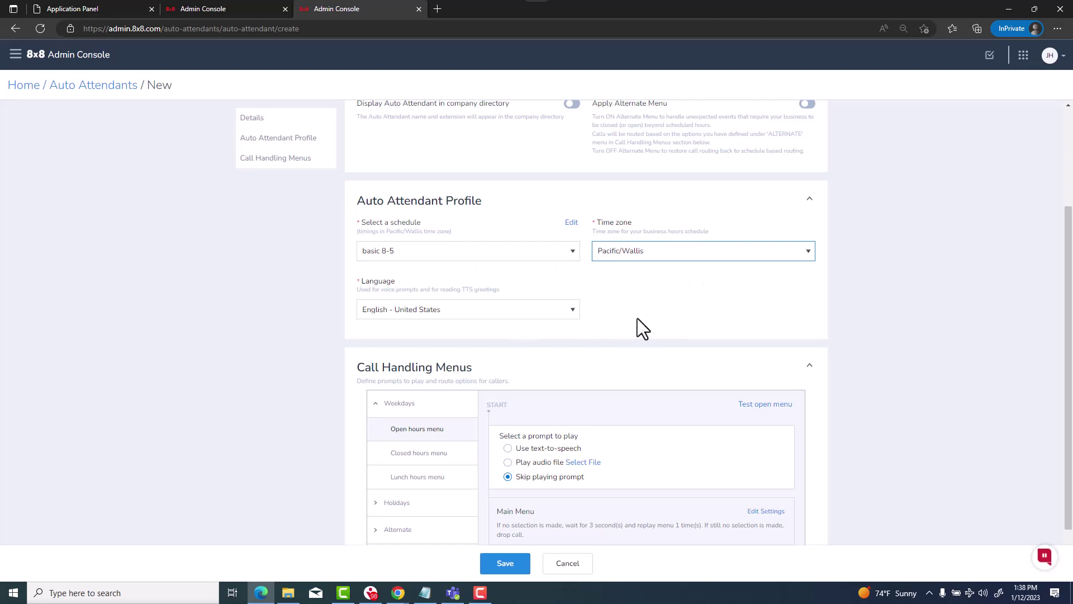
scroll(640, 317, down, 2)
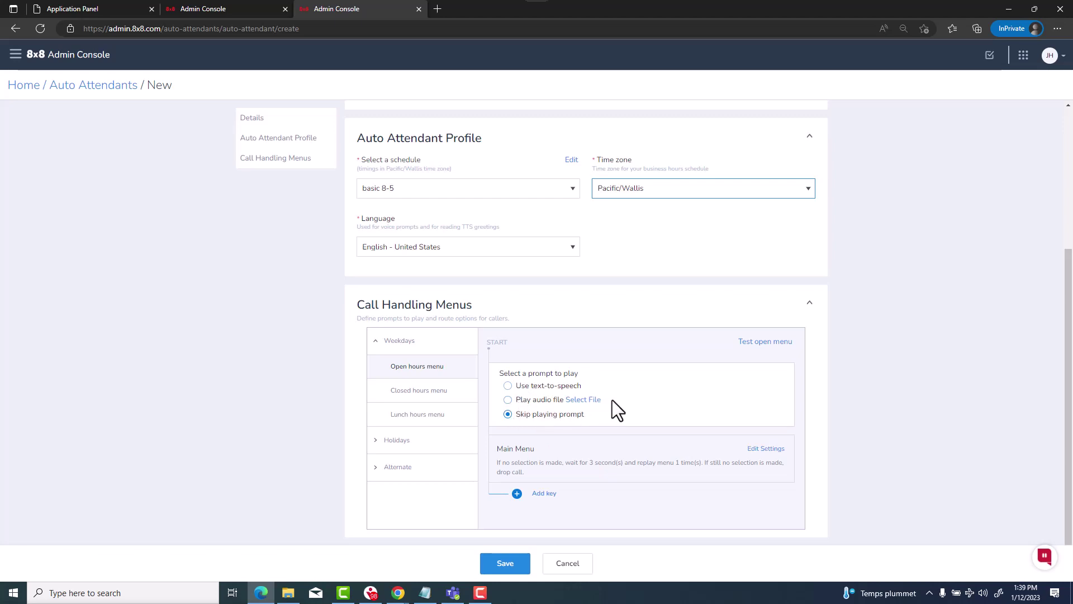
Use text-to-speech and type the ABC company greeting offering dial-by-name, sales and reception options
click(509, 386)
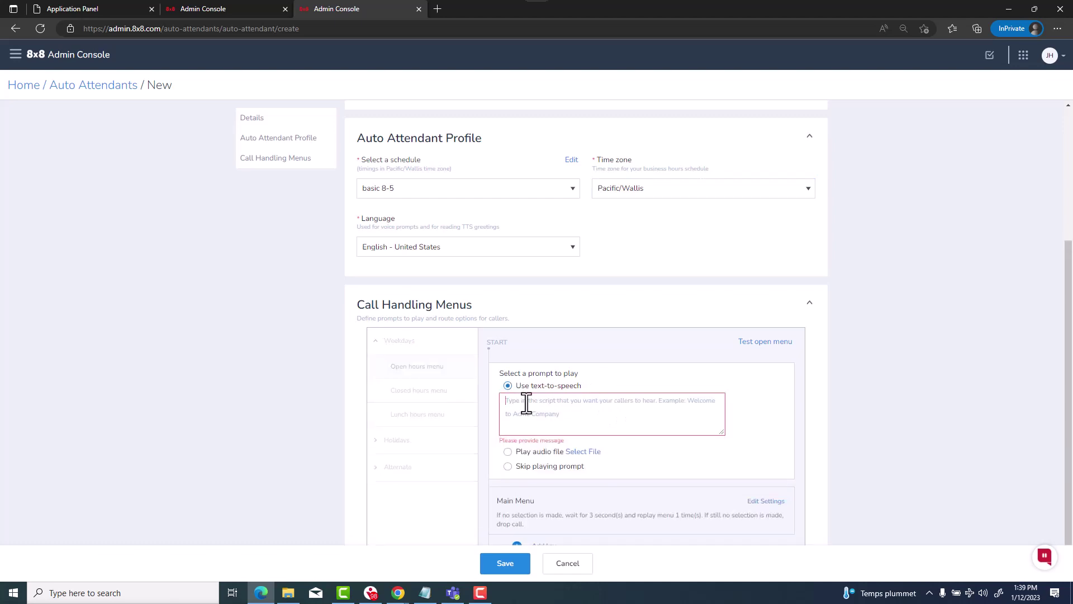
click(526, 403)
text(Hello,)
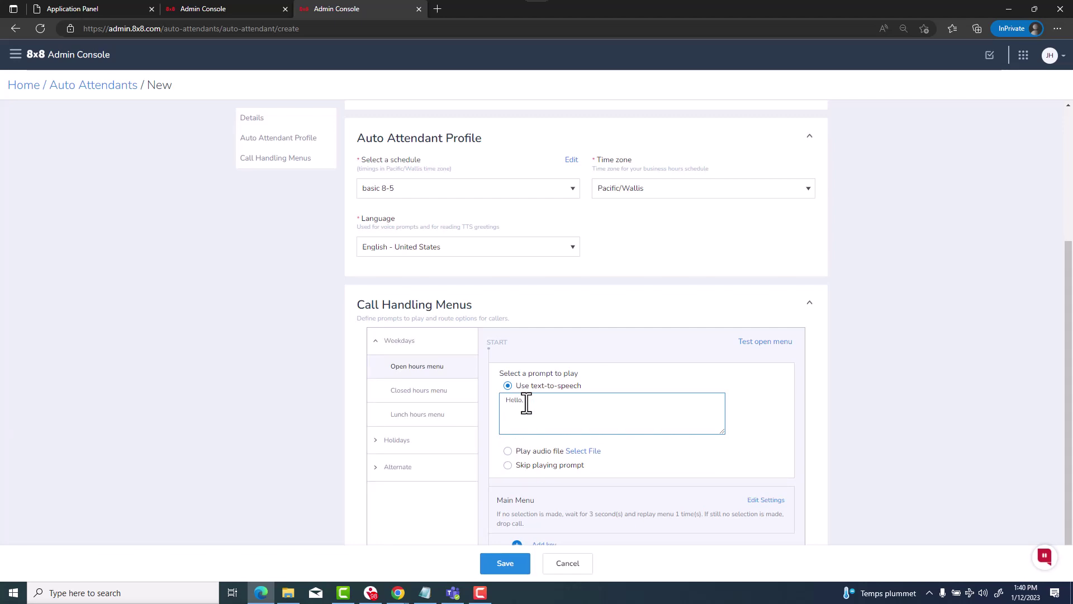
text(. This is the ABC company.  You ma)
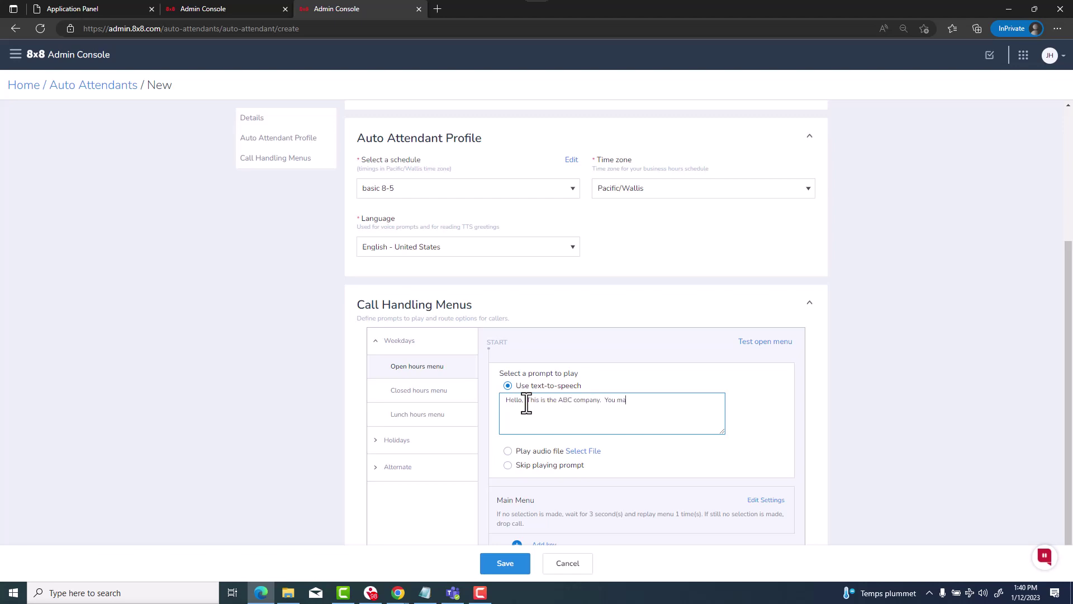
text(y dial your parties extension at any time.  FO)
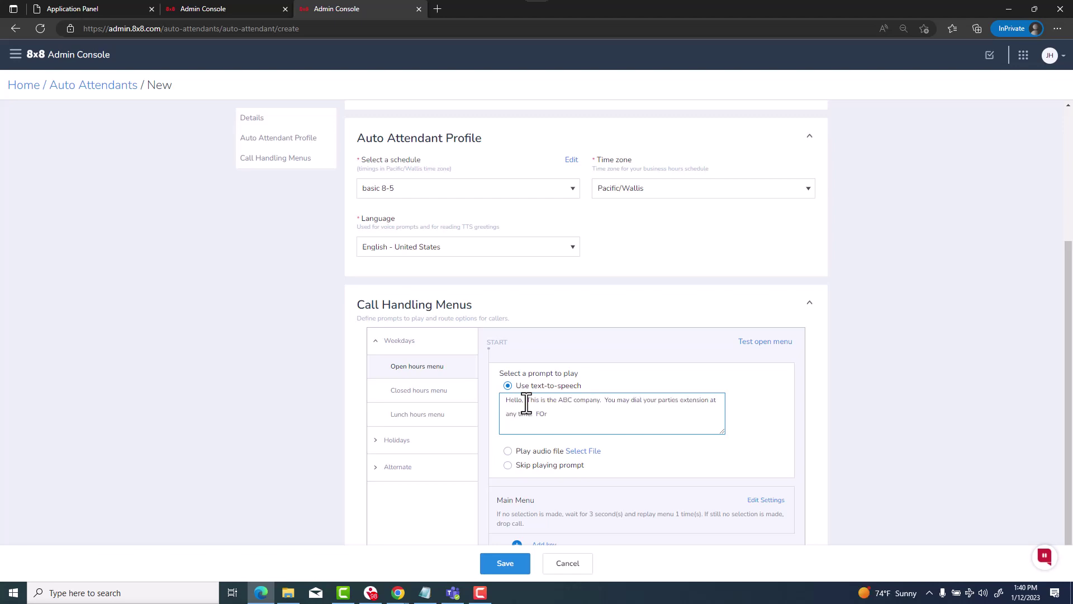
text(r a Dial by name directory press 1.  For sales department press 2.  Or, to reach the main reception desk press zero.)
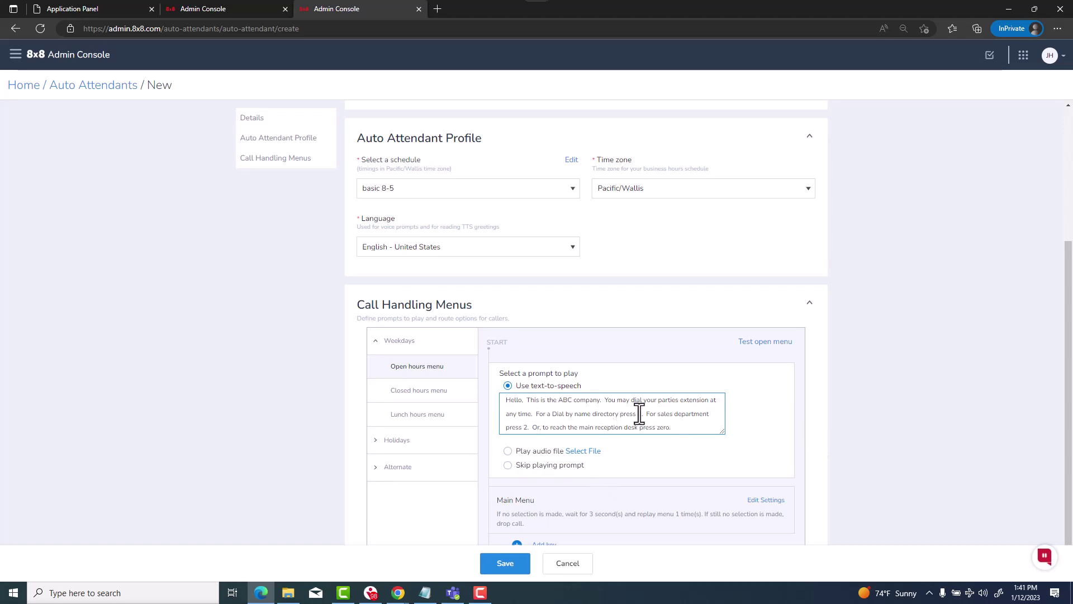
scroll(761, 434, down, 1)
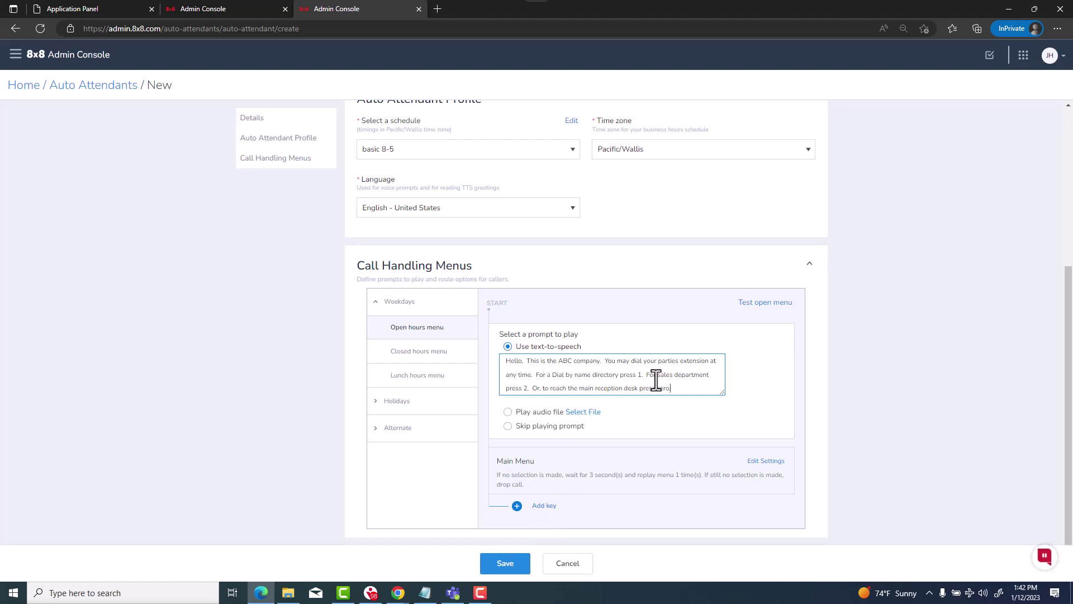
Add key 1 as Dial by Name with All Sites directory scope and save it
click(547, 506)
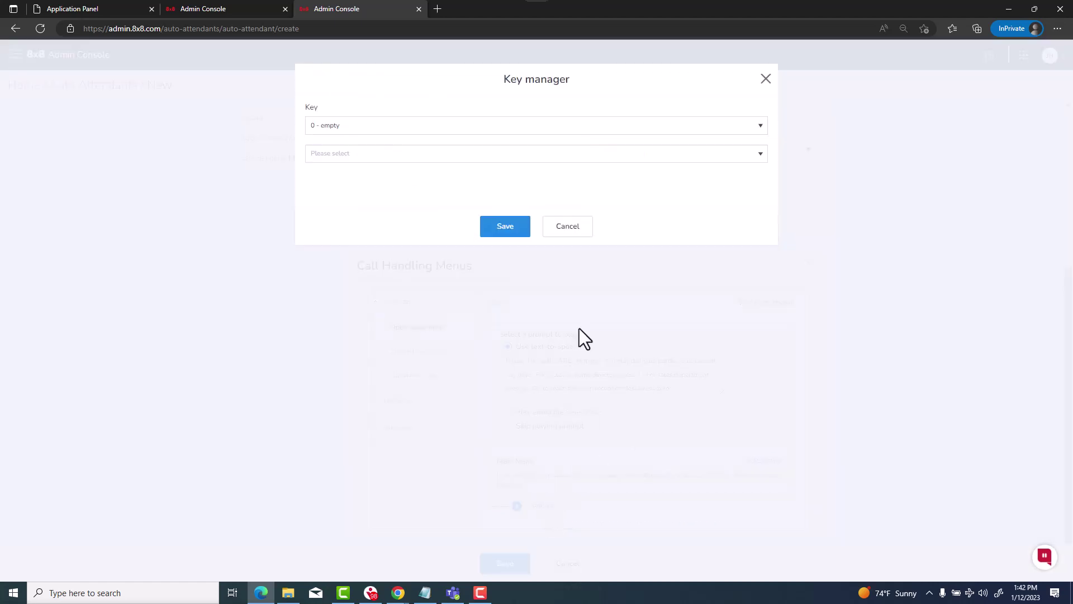
click(481, 127)
click(448, 165)
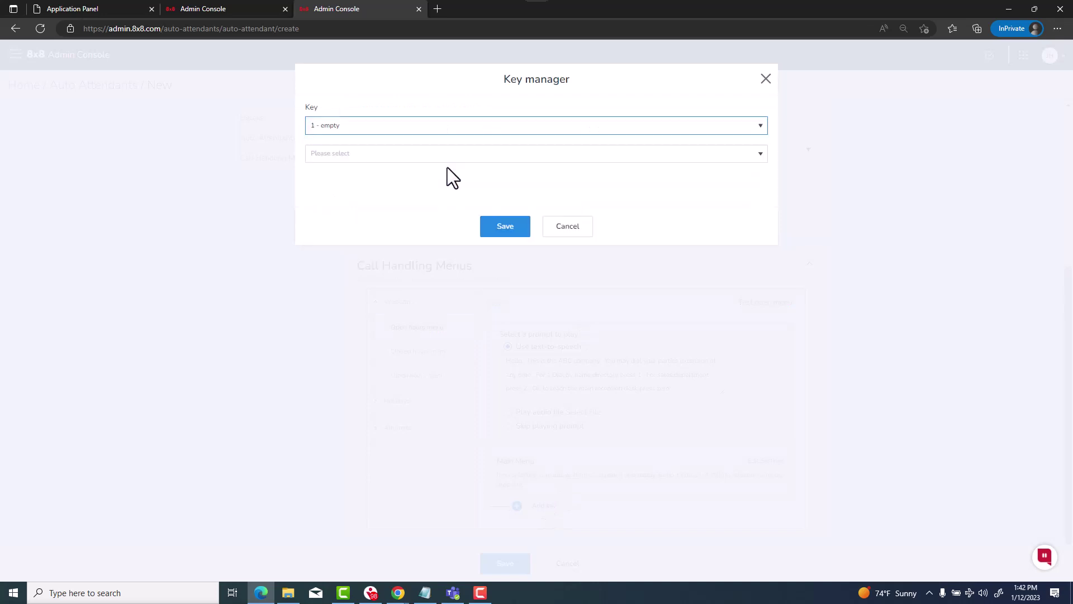
click(451, 159)
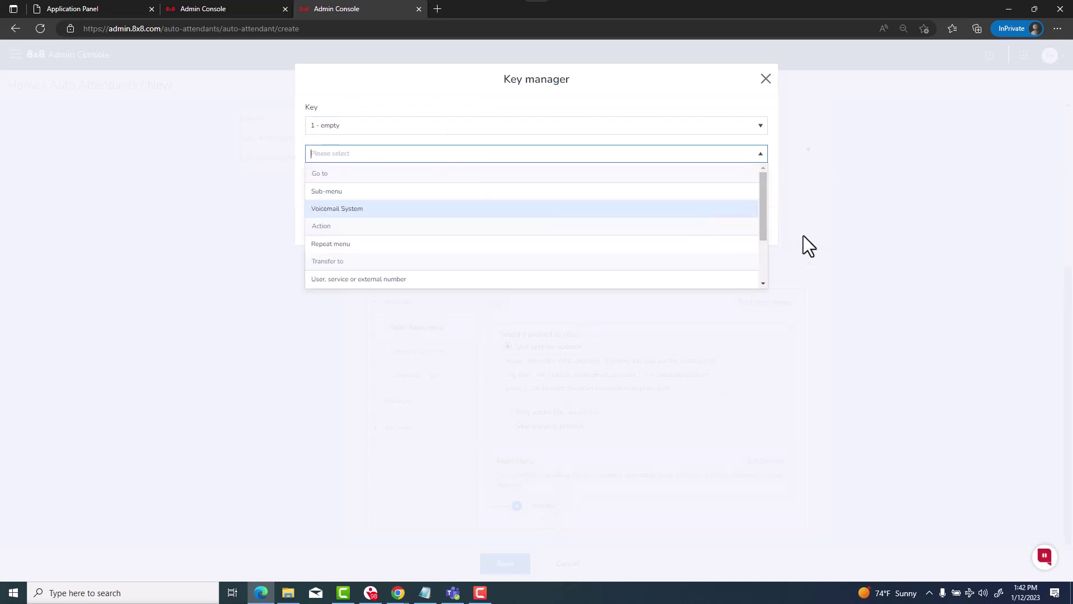
drag(767, 215, 765, 274)
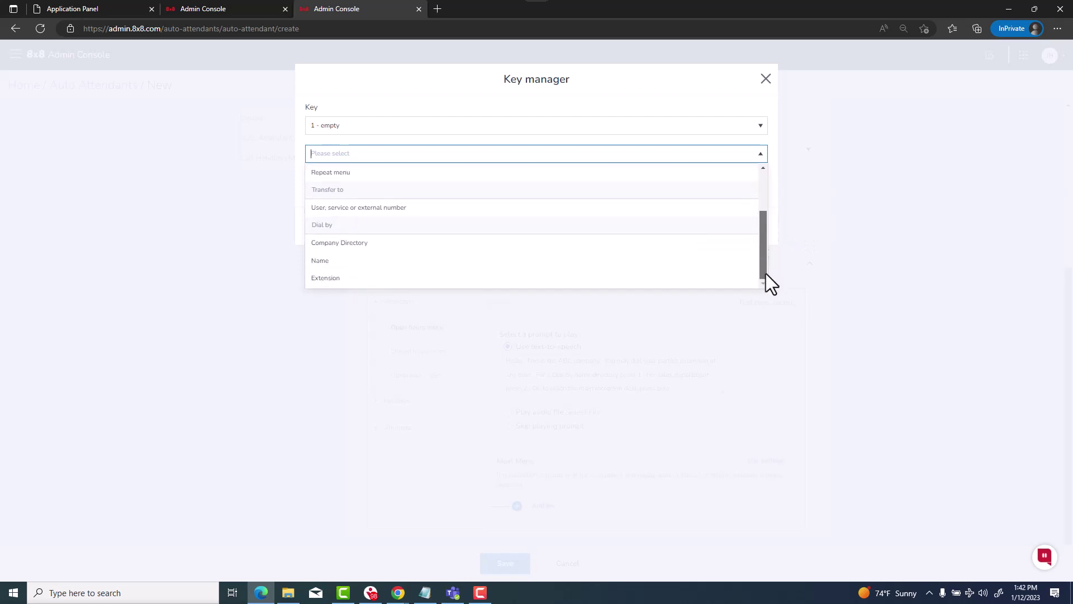
click(380, 262)
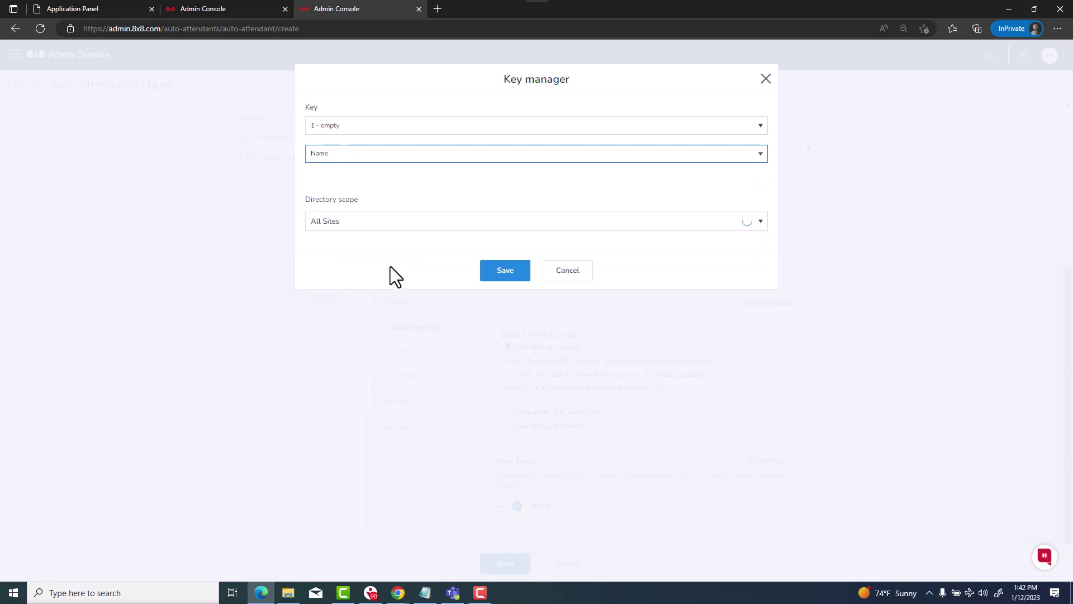
click(402, 224)
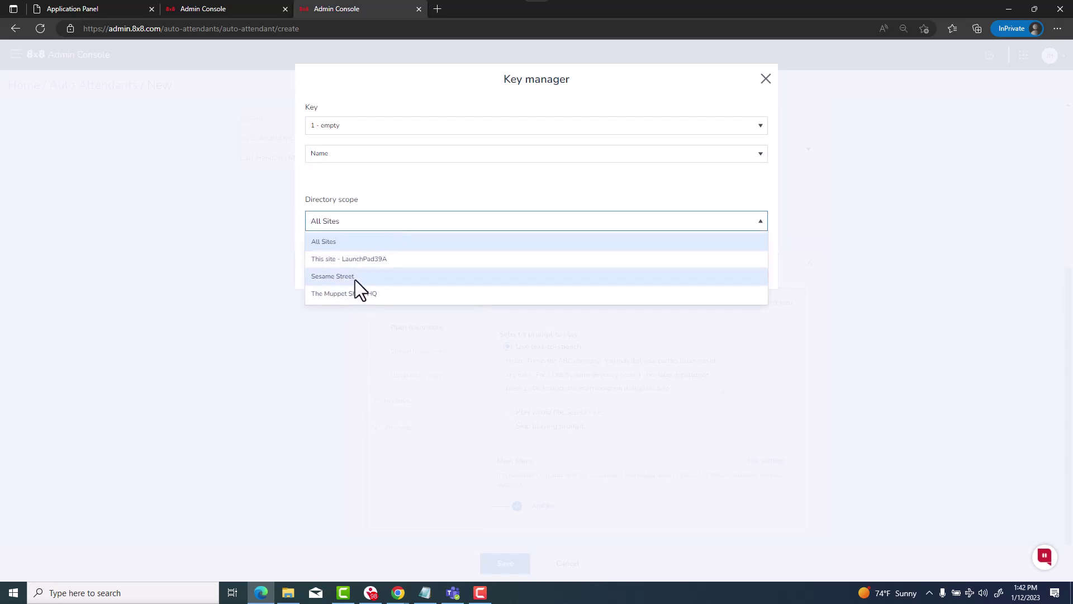
click(469, 196)
click(504, 271)
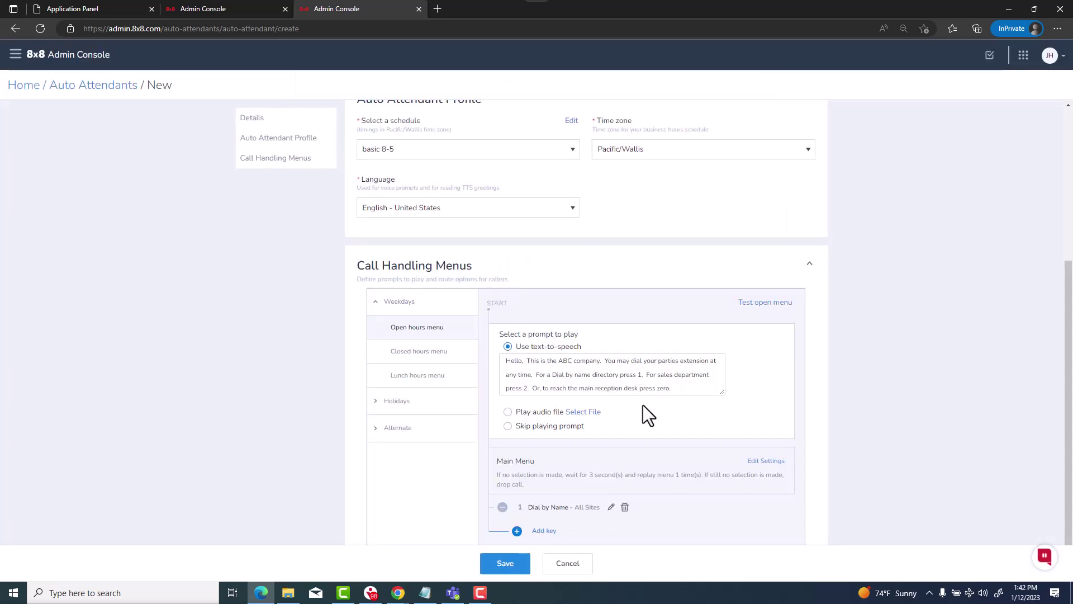
scroll(773, 417, down, 1)
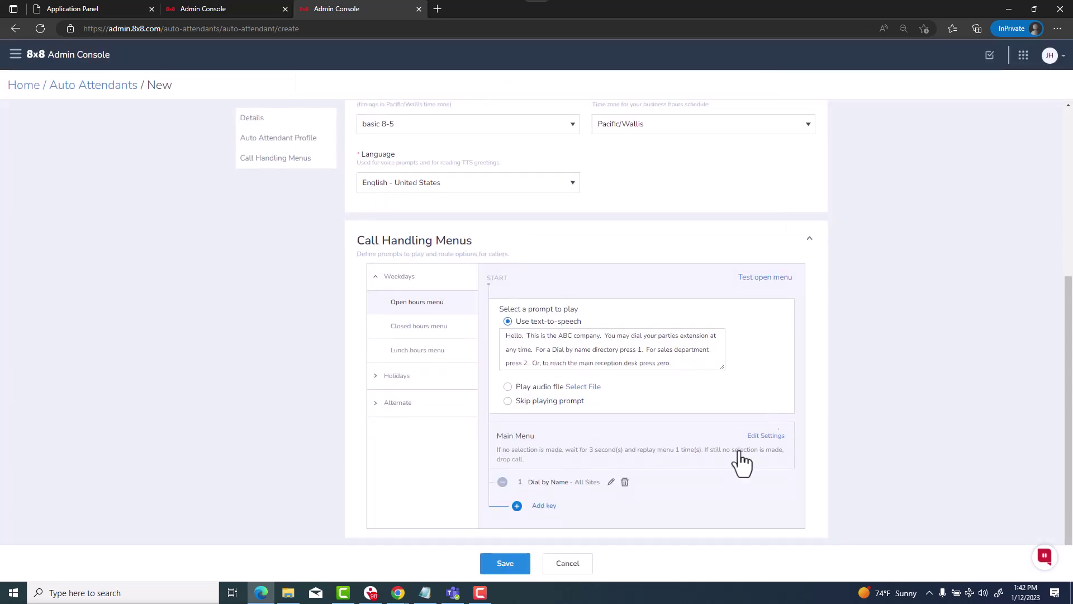
Add key 2 and route it to a user, service or external number
click(547, 507)
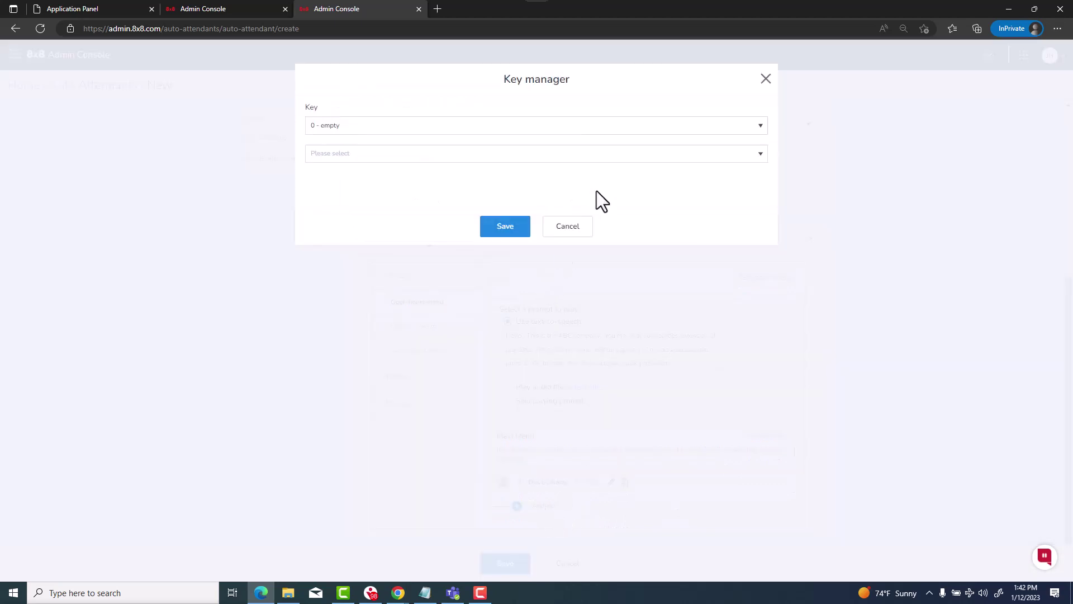
click(598, 127)
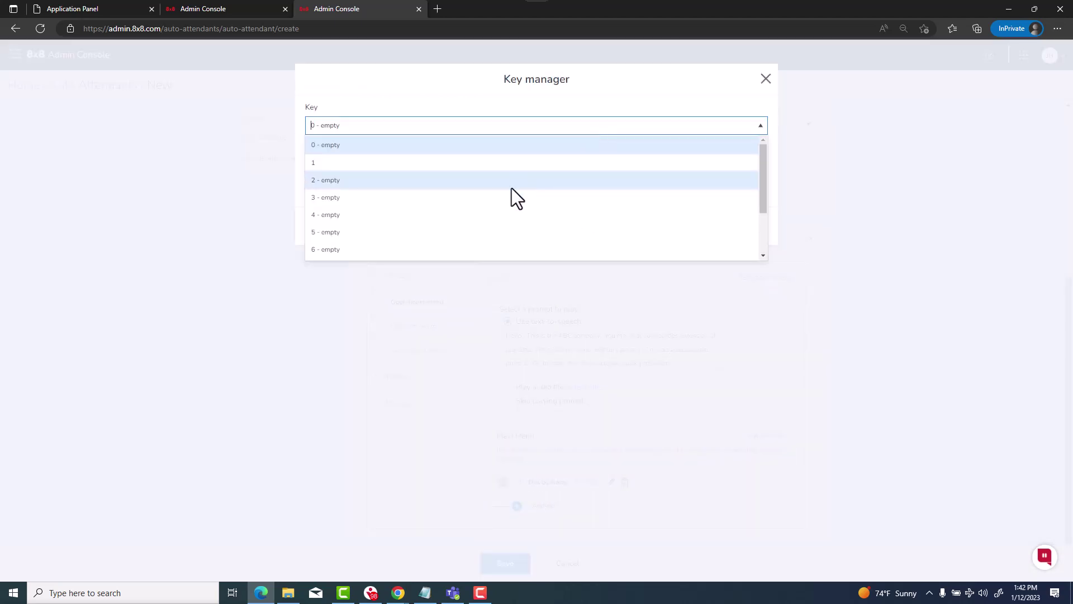
click(511, 187)
click(531, 153)
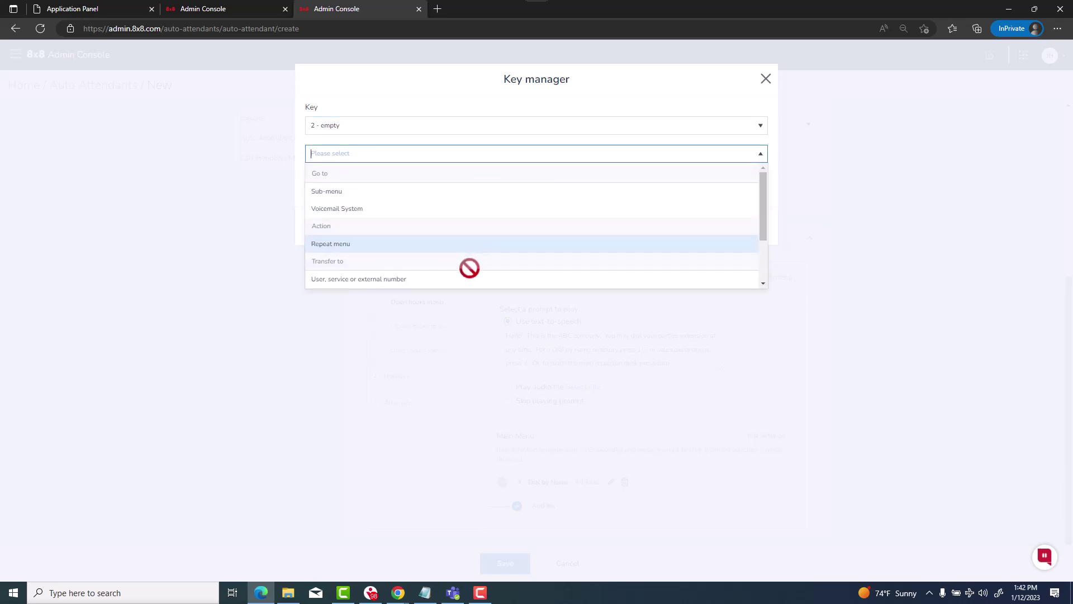
scroll(461, 280, down, 1)
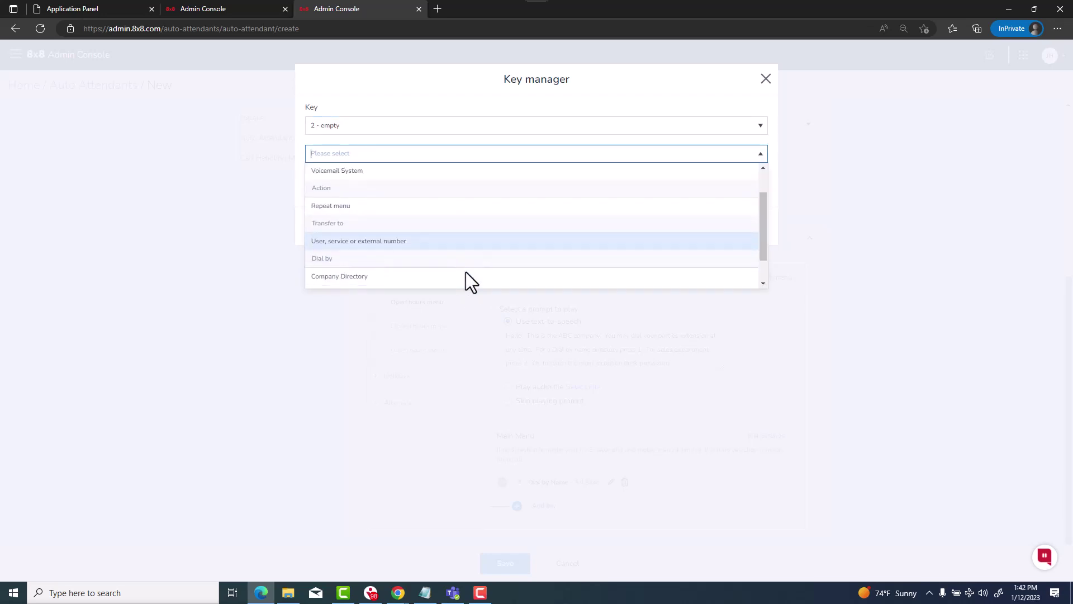
click(419, 242)
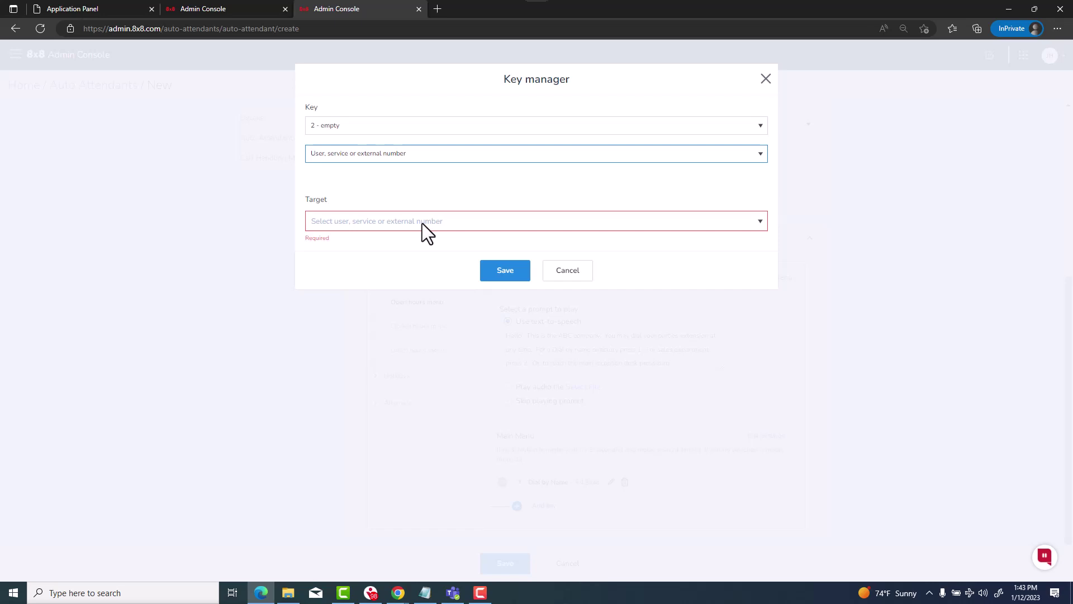
Replace the external number target with Sample Ring Group (219553) and save key 2
click(421, 223)
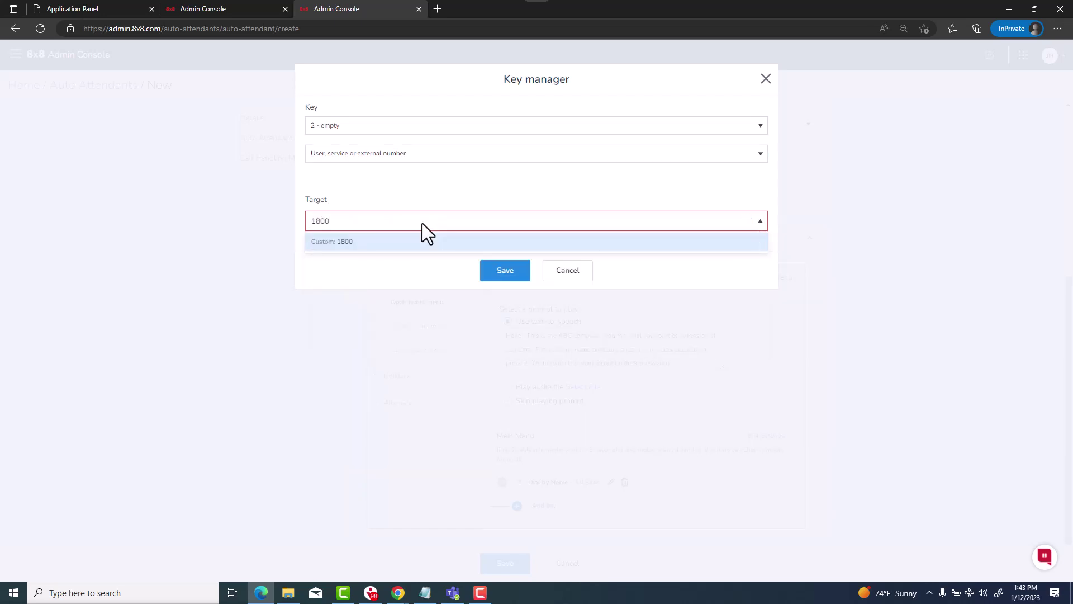
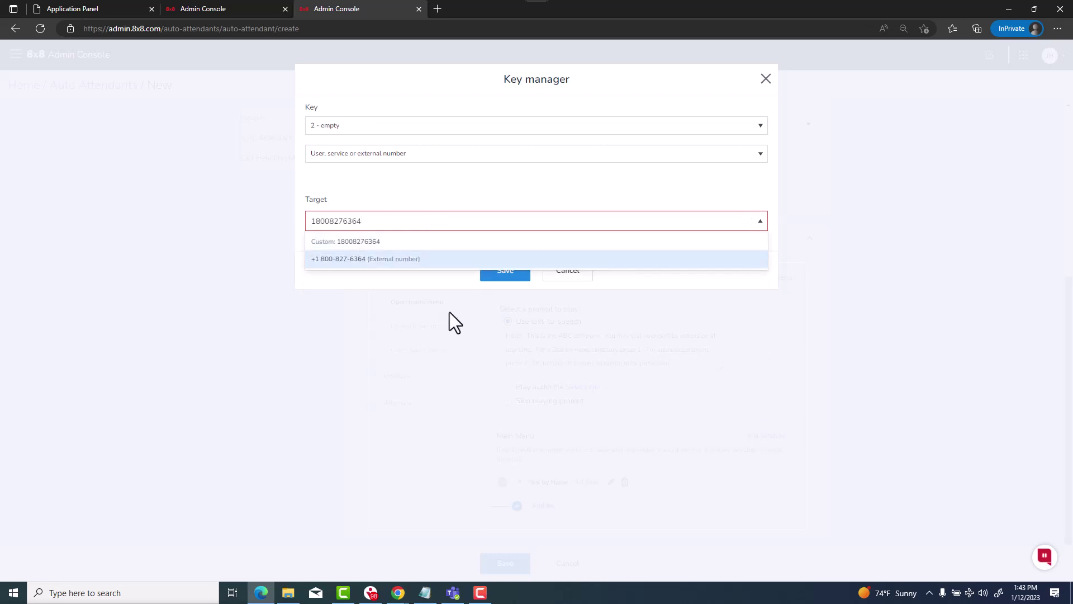
click(421, 261)
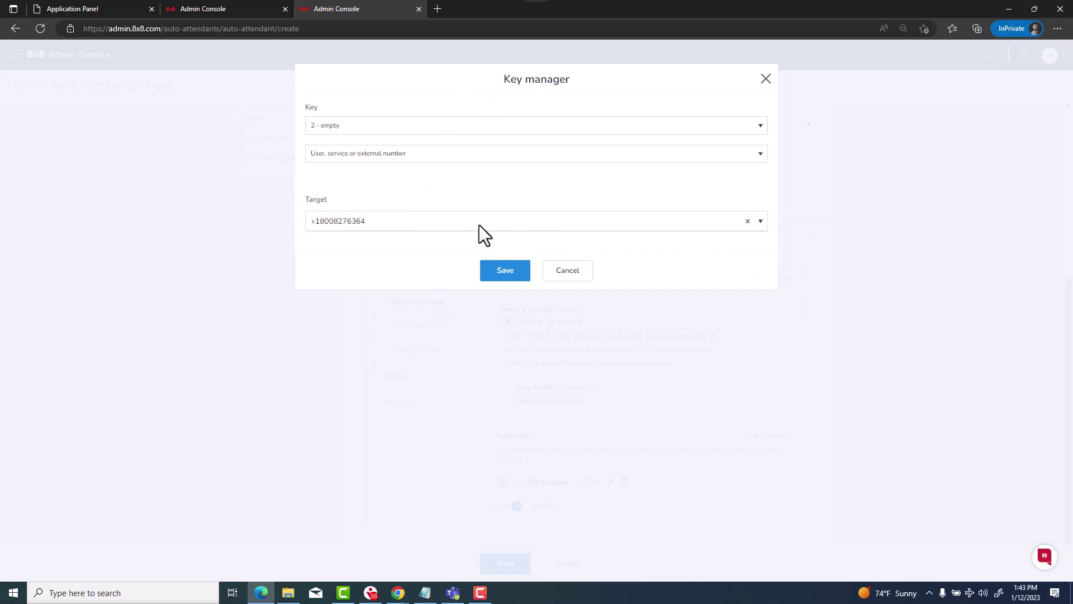
click(748, 221)
click(761, 223)
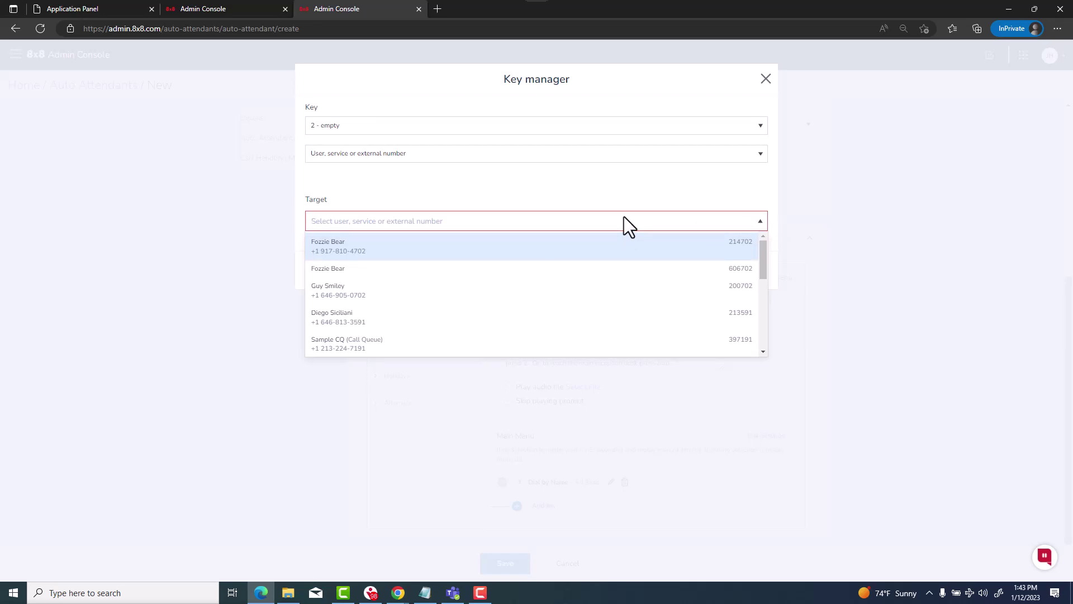
text(ring)
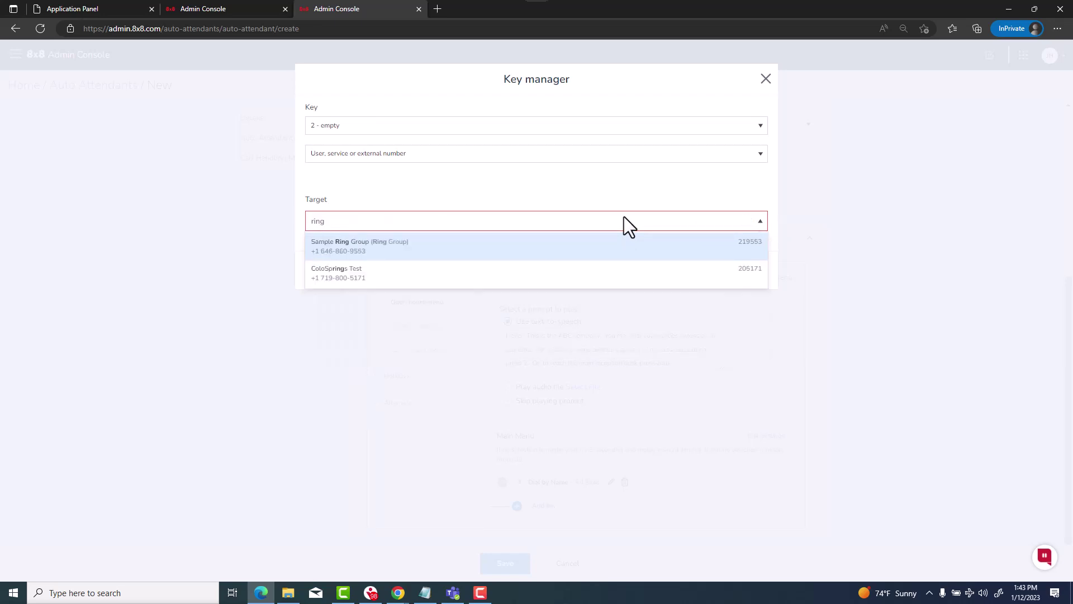
click(548, 242)
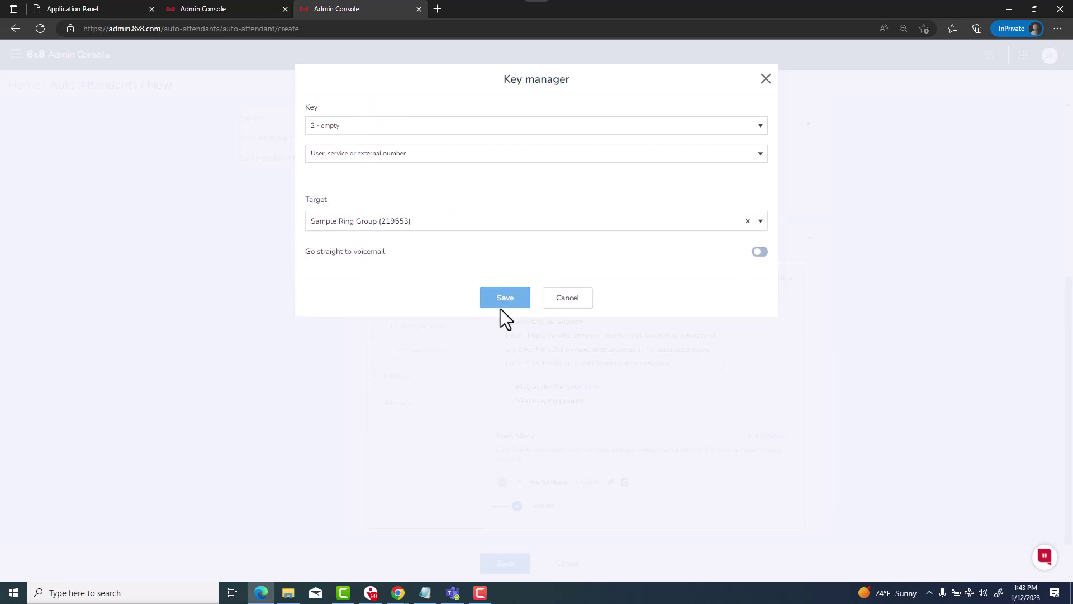
click(763, 256)
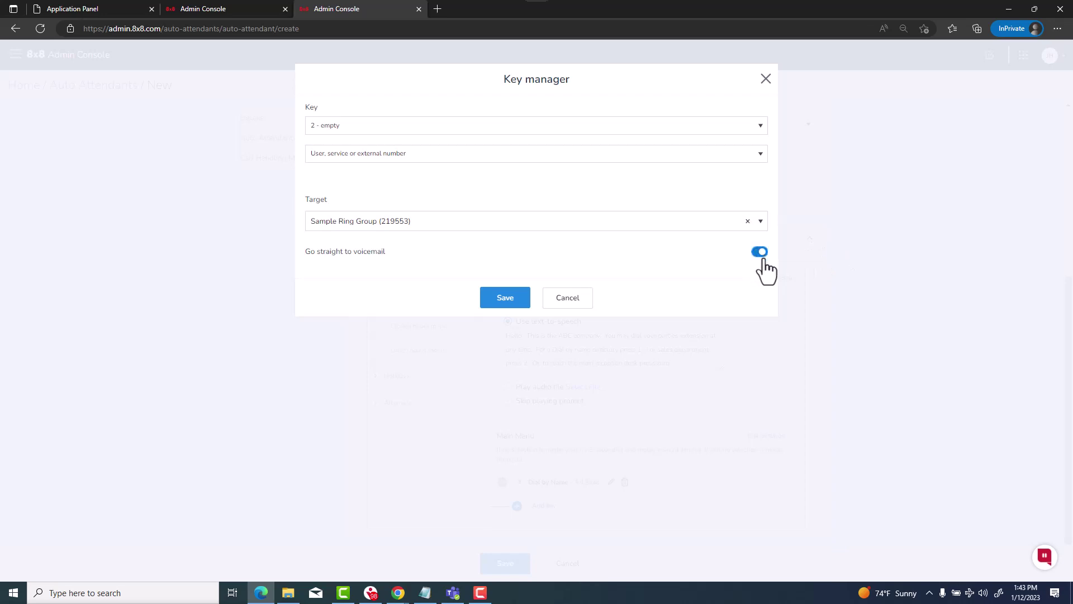
click(506, 300)
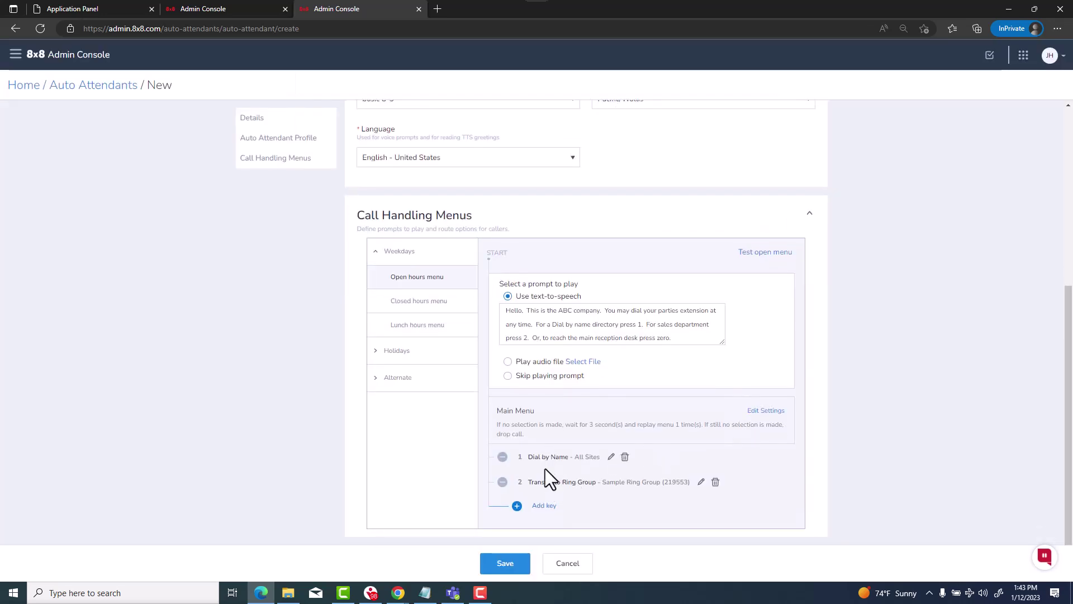
In Additional Settings, allow dialing extensions anytime and route calls onward after replays
click(768, 411)
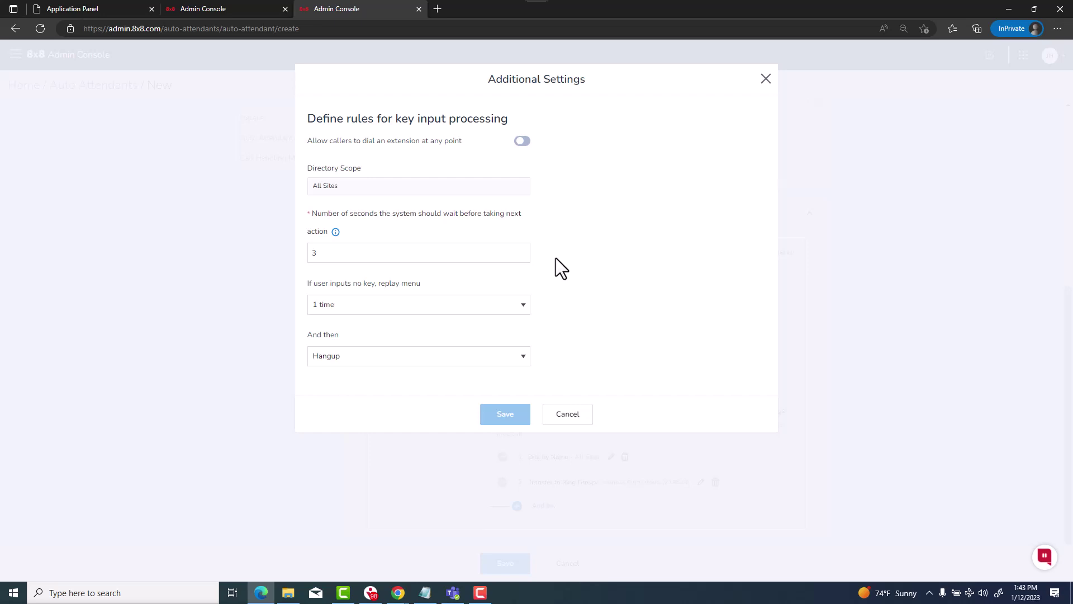
click(523, 142)
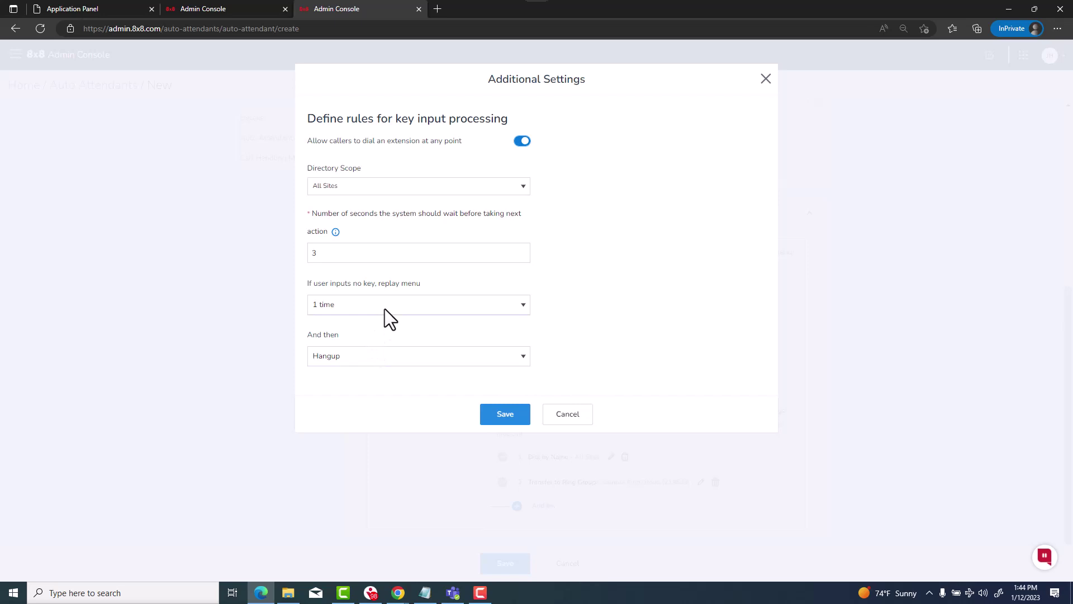
click(391, 355)
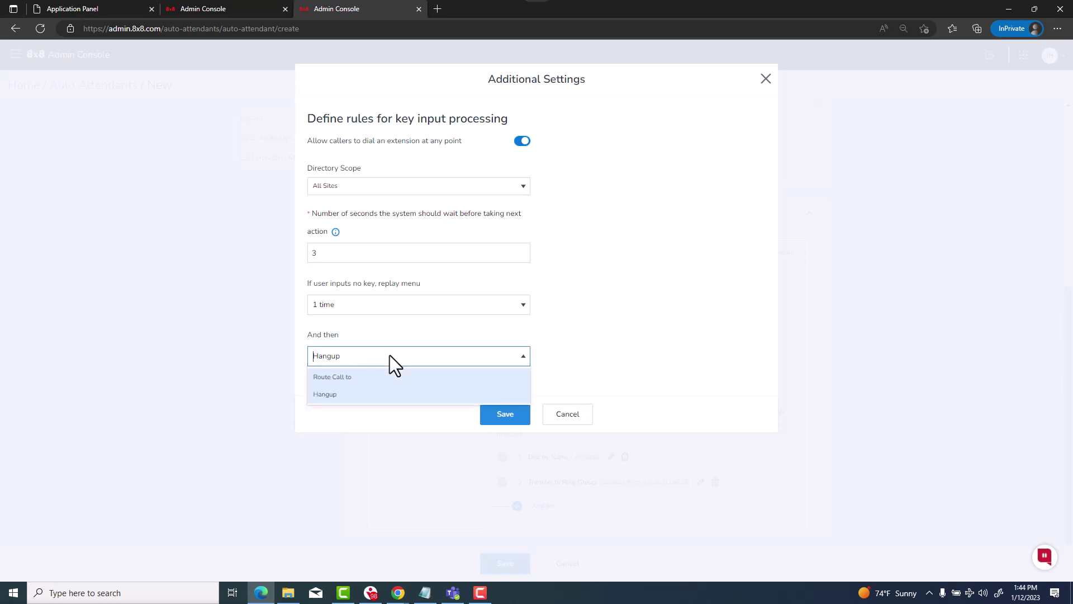
click(359, 377)
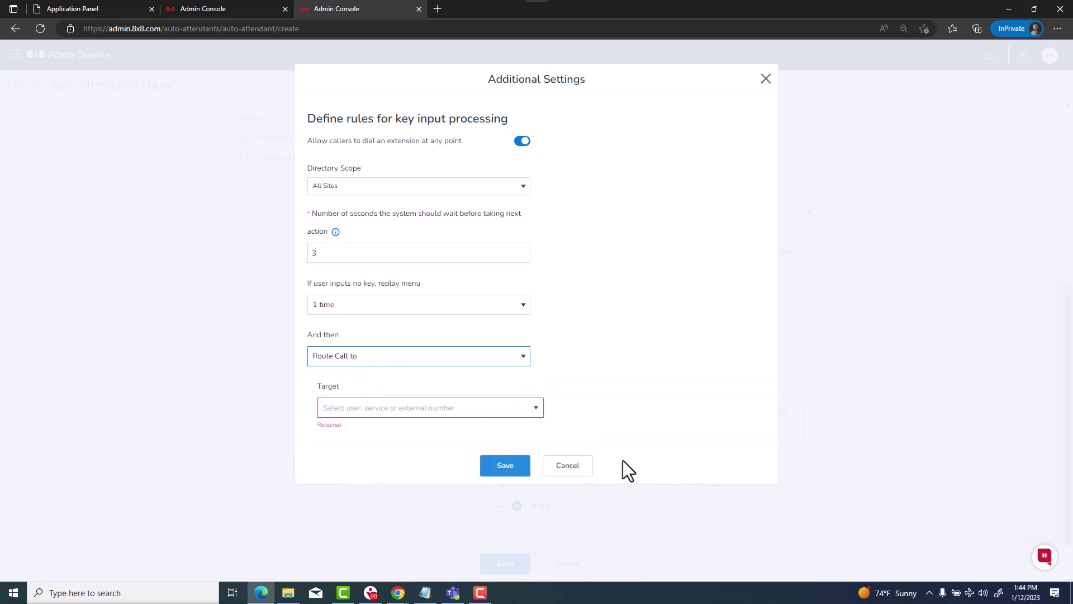
Search for and pick the directory user as the call target, voicemail off, and save
click(537, 414)
text(miss pig)
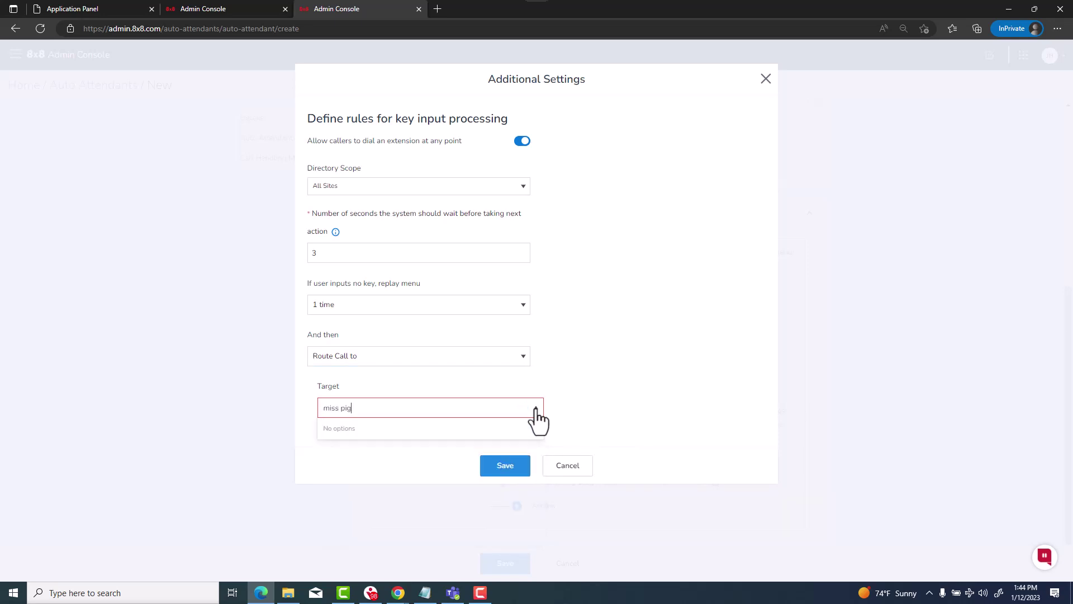
key(BackSpace)
key(BackSpace)
key(BackSpace)
key(BackSpace)
key(BackSpace)
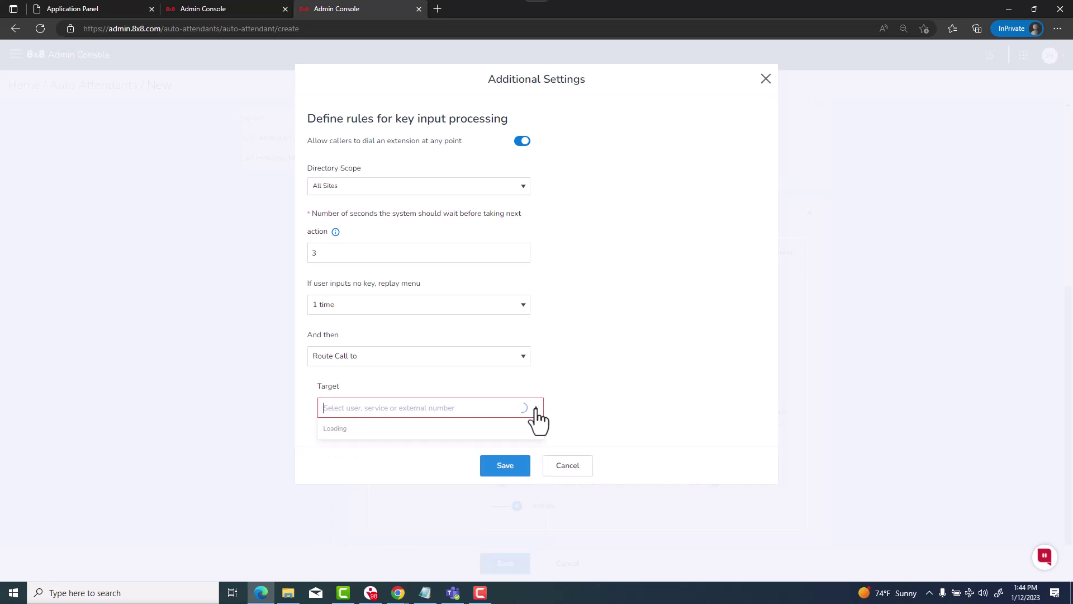
text(pig)
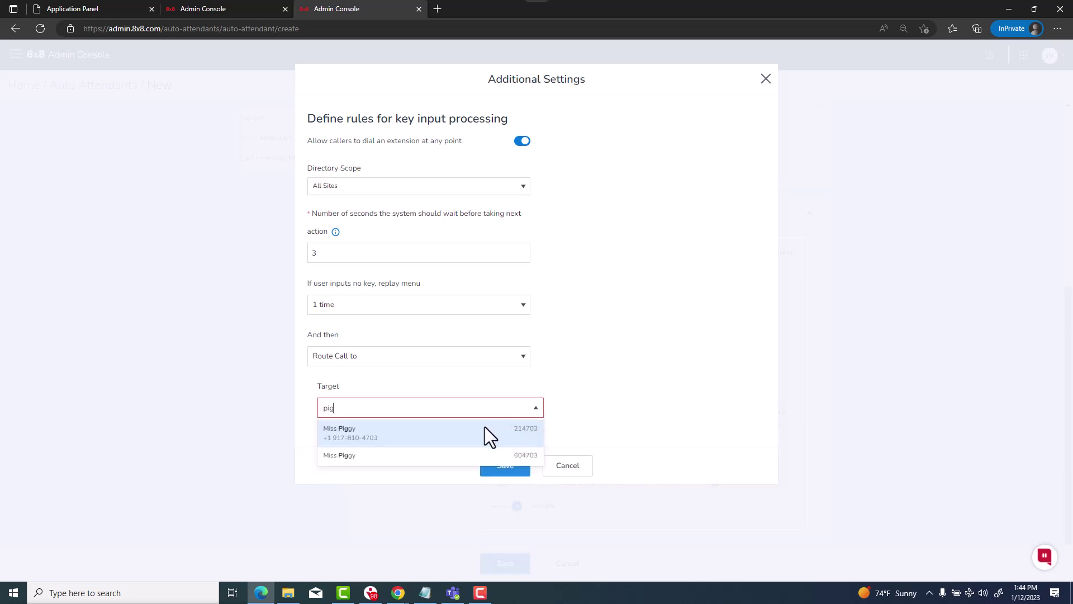
click(484, 428)
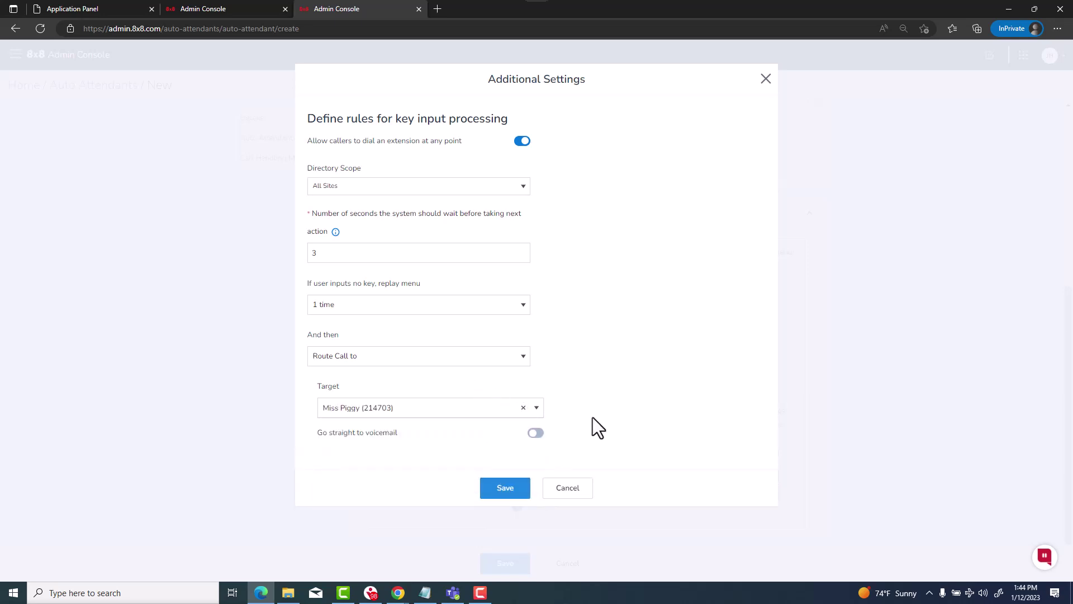
click(536, 434)
click(536, 433)
click(504, 487)
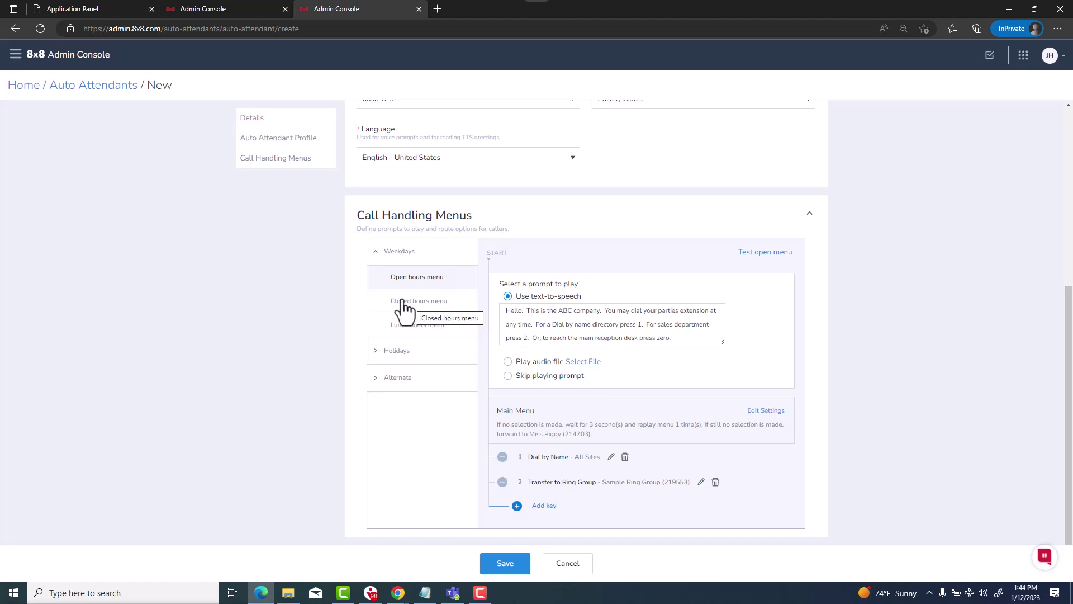
Save the Sample auto attendant and scroll through its saved Edit page
click(508, 565)
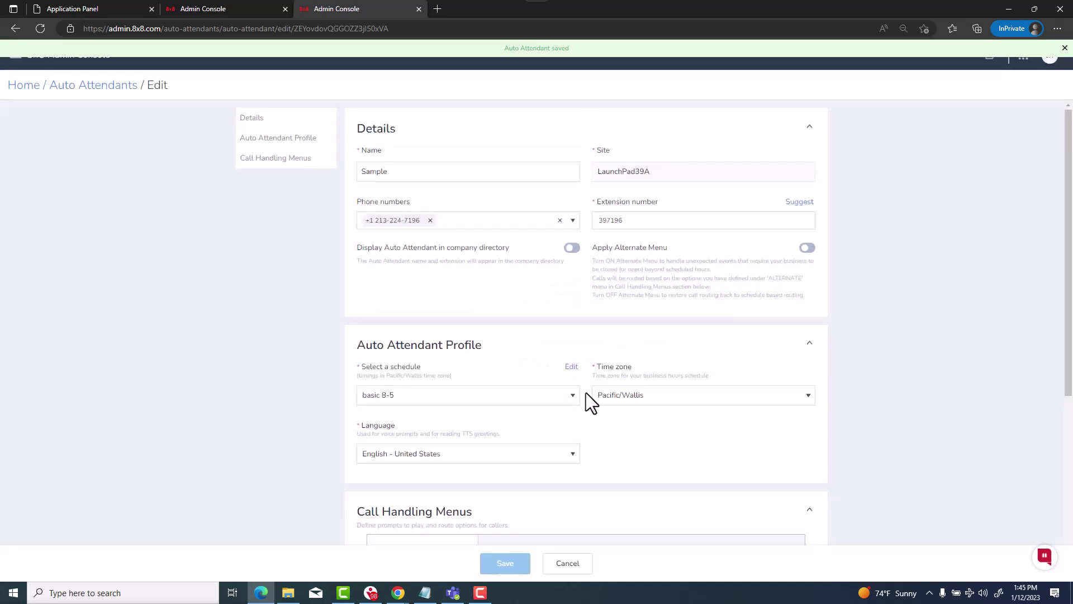
scroll(592, 390, down, 5)
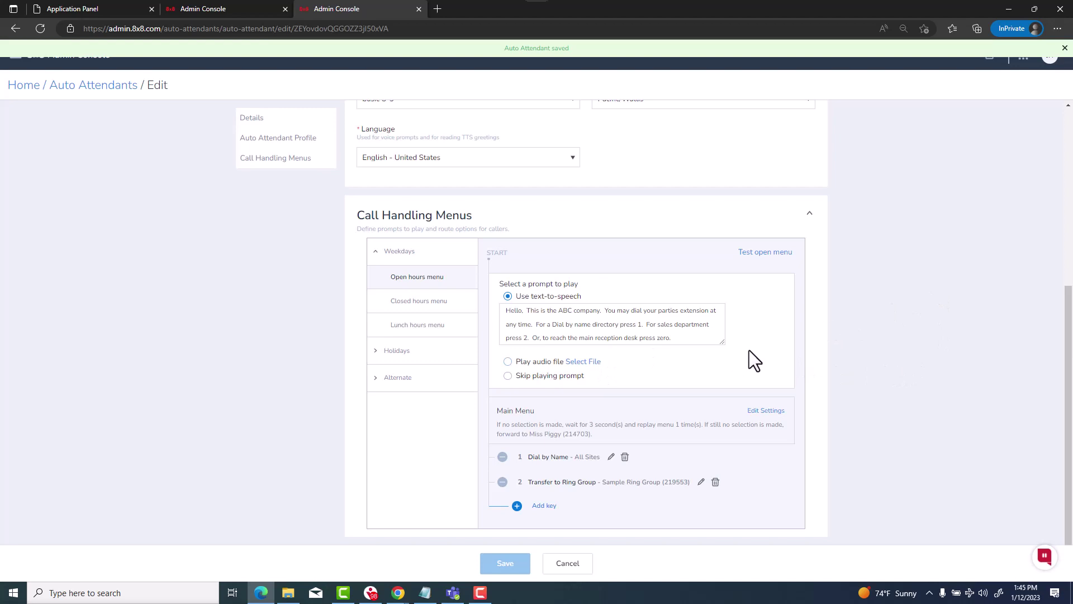
Give the closed hours menu a text-to-speech greeting pasted as plain text from the open hours greeting
drag(505, 311, 737, 369)
key(ctrl+c)
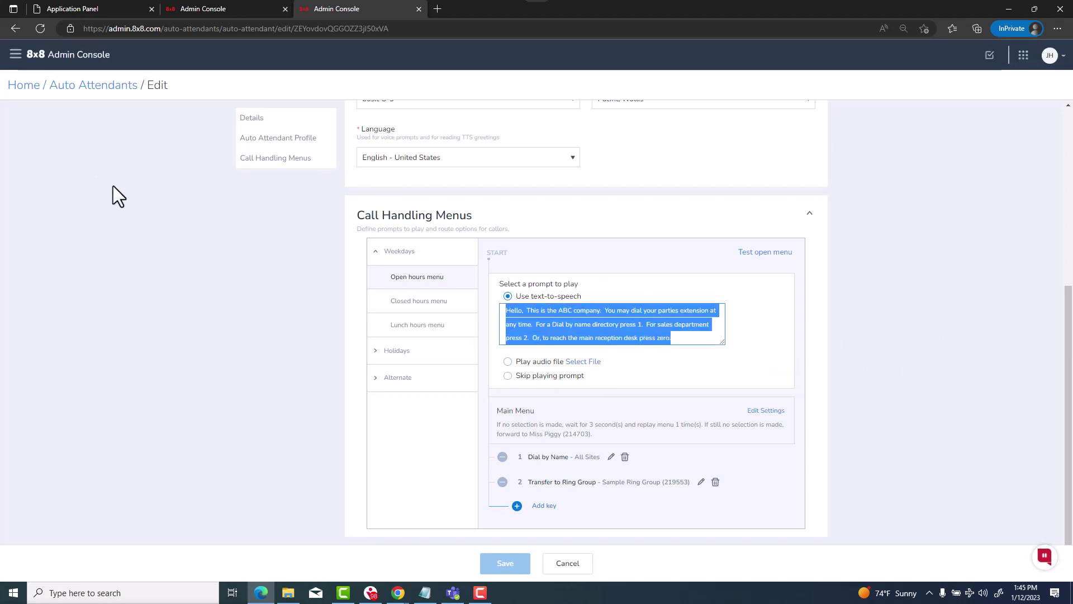
click(414, 301)
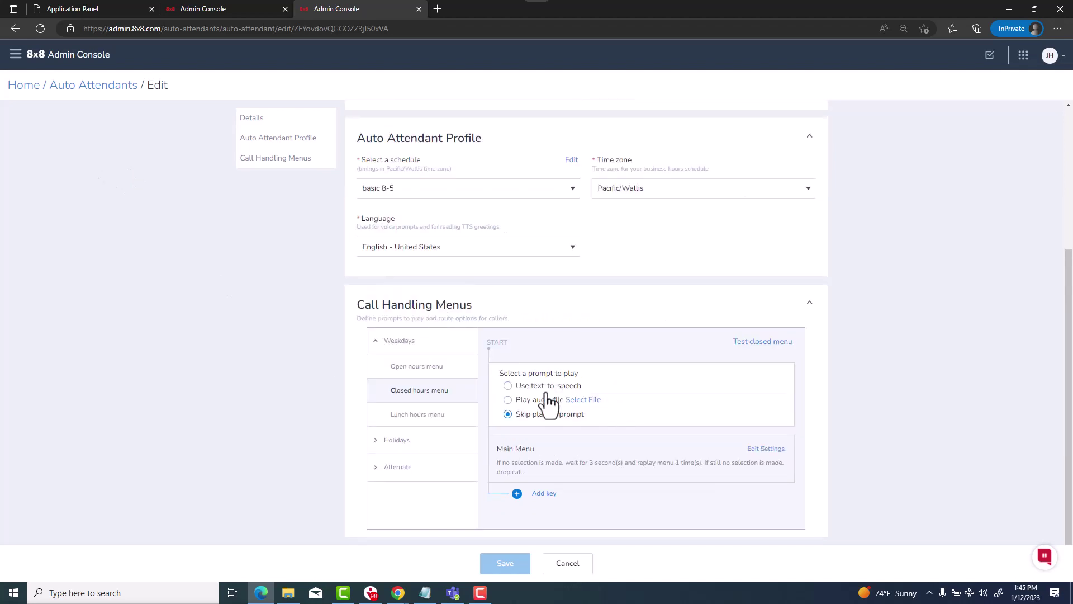
click(507, 386)
right_click(541, 408)
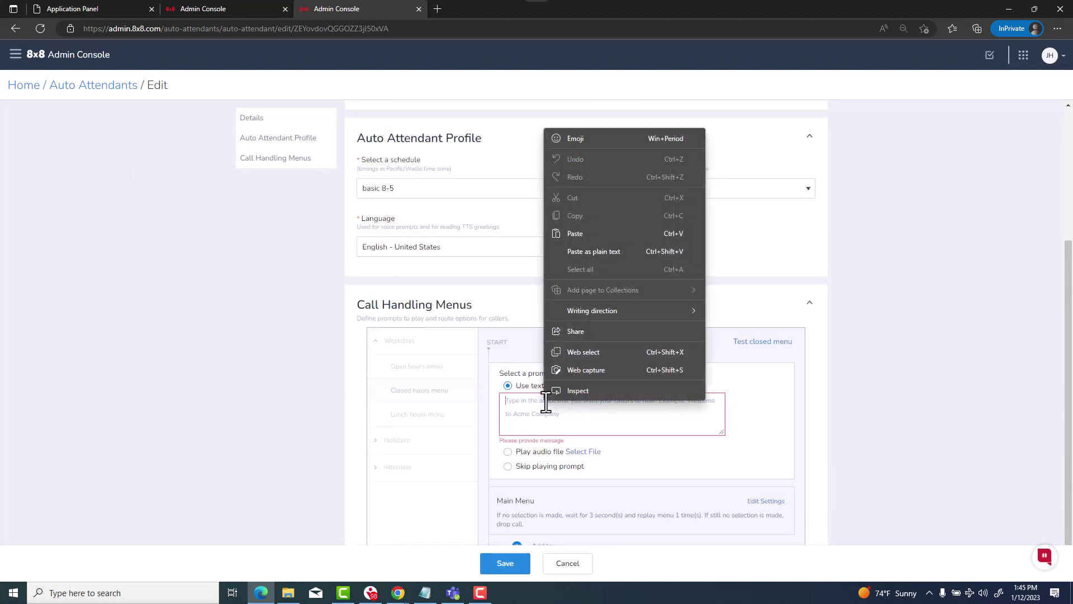
click(609, 251)
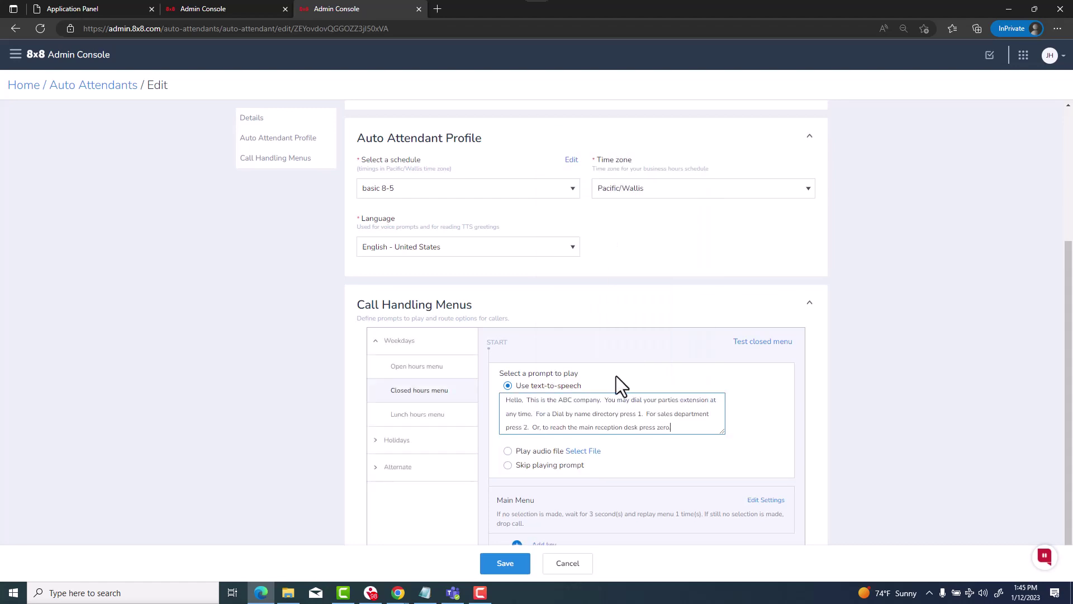
Edit the script to say 'We are currently closed.' and 'To reach the security desk you may dial zero.'
click(602, 400)
key(Down)
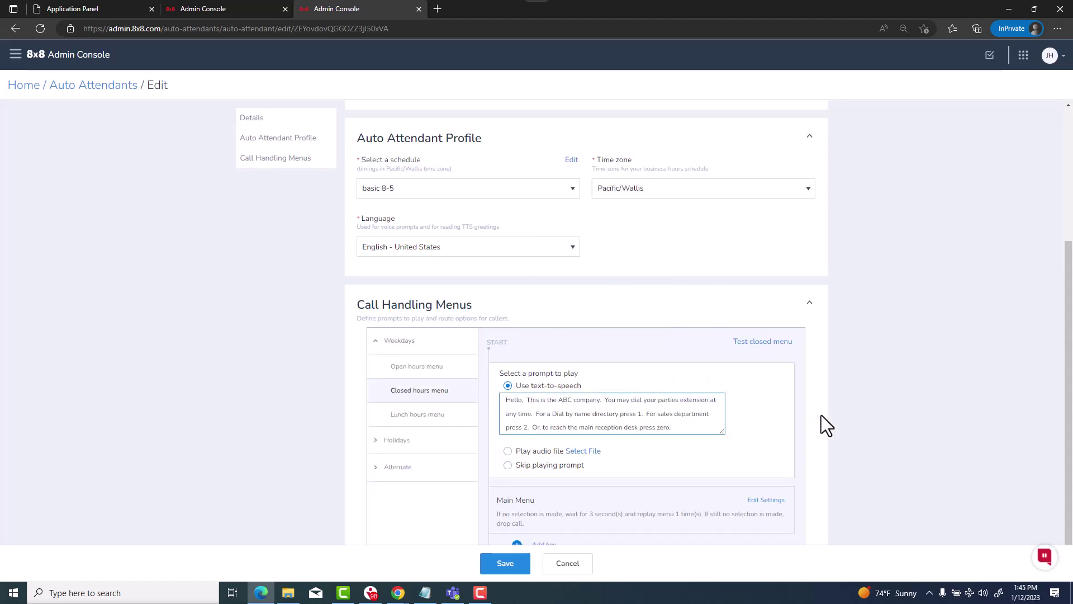
text(We are curre)
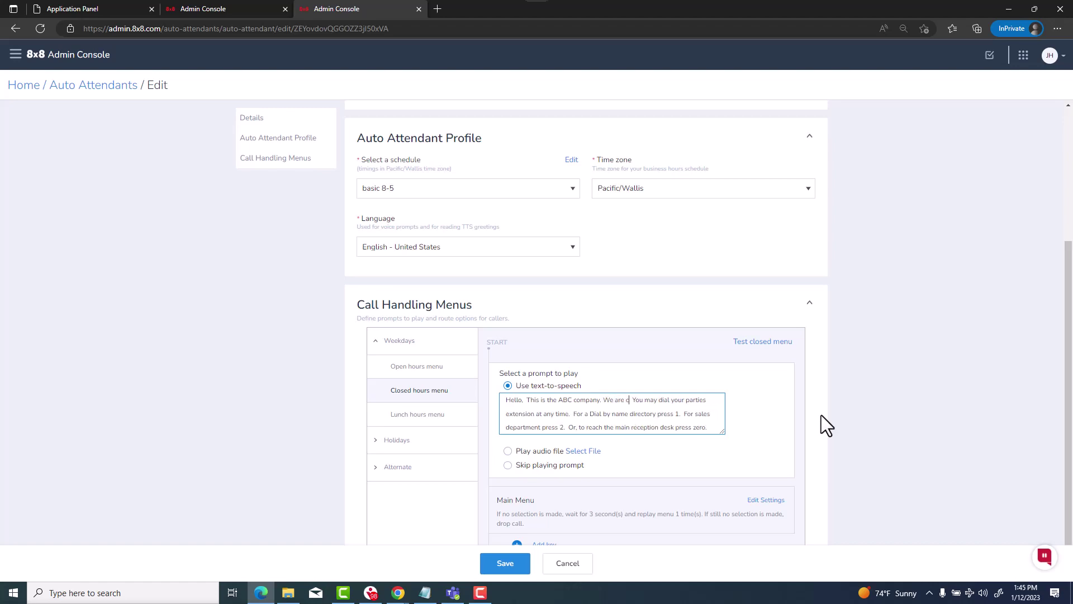
text(ntly closed.)
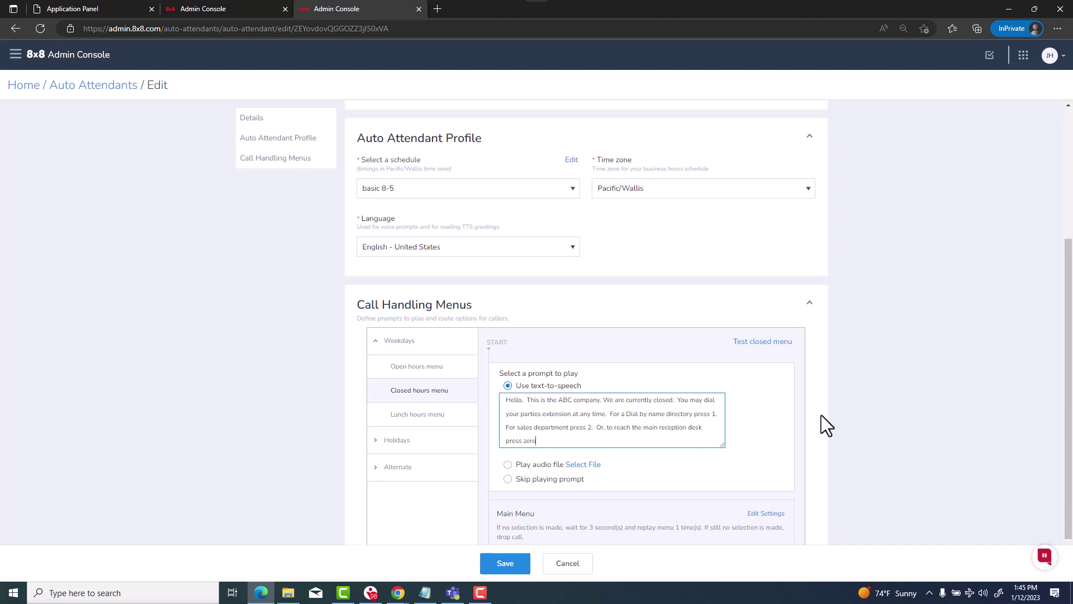
key(ctrl+z)
key(BackSpace)
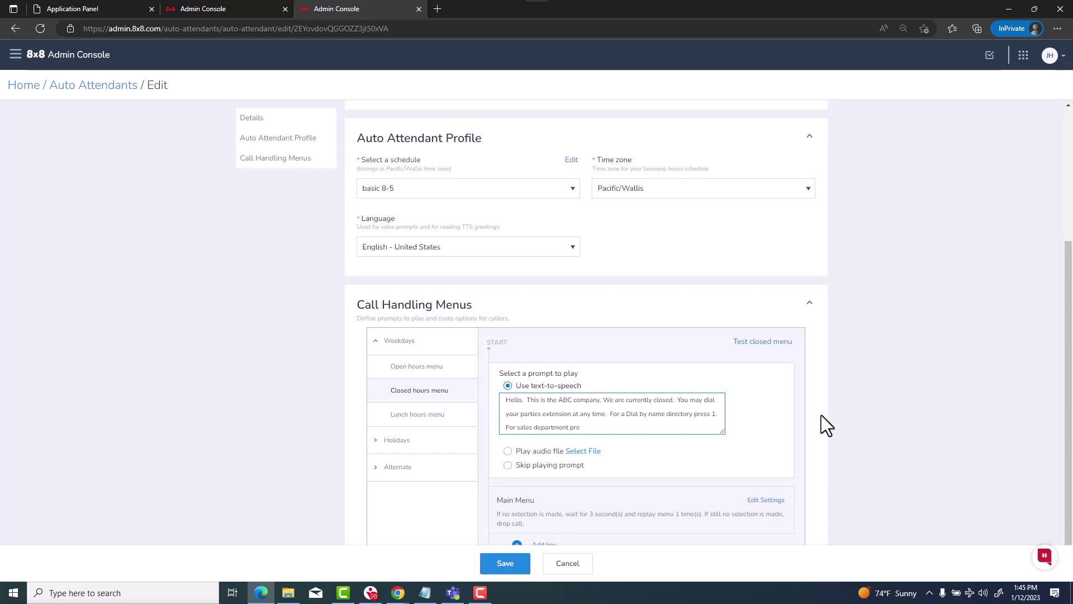
key(ctrl+z)
key(ctrl+z)
key(ctrl+z)
text(To reach the security desk you may dial zero.)
scroll(787, 412, down, 1)
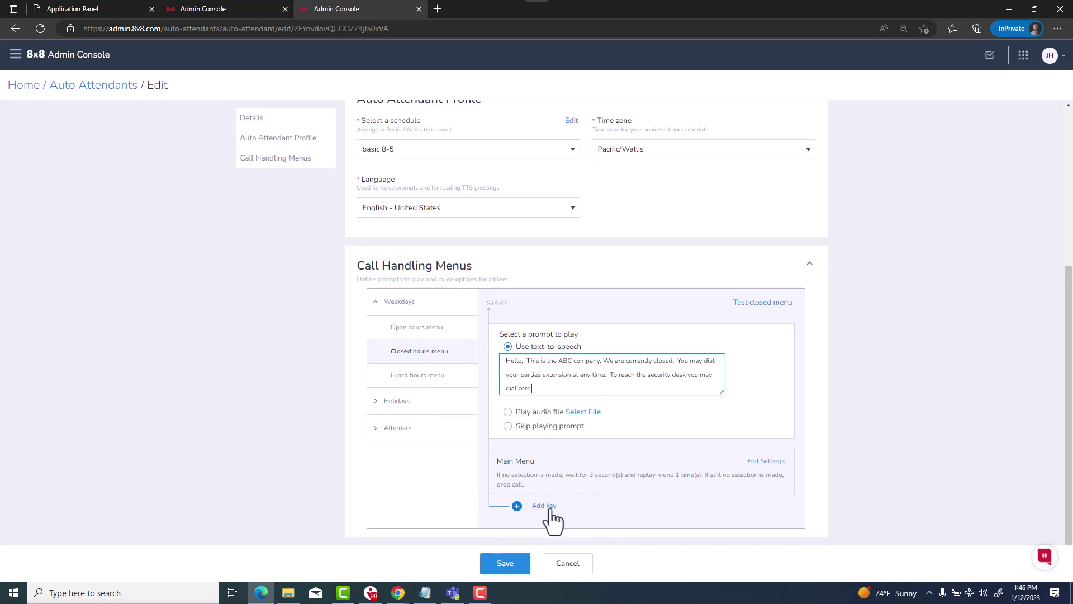
Let closed-hours callers dial extensions anytime, and route no-selection calls to a directory user
click(770, 465)
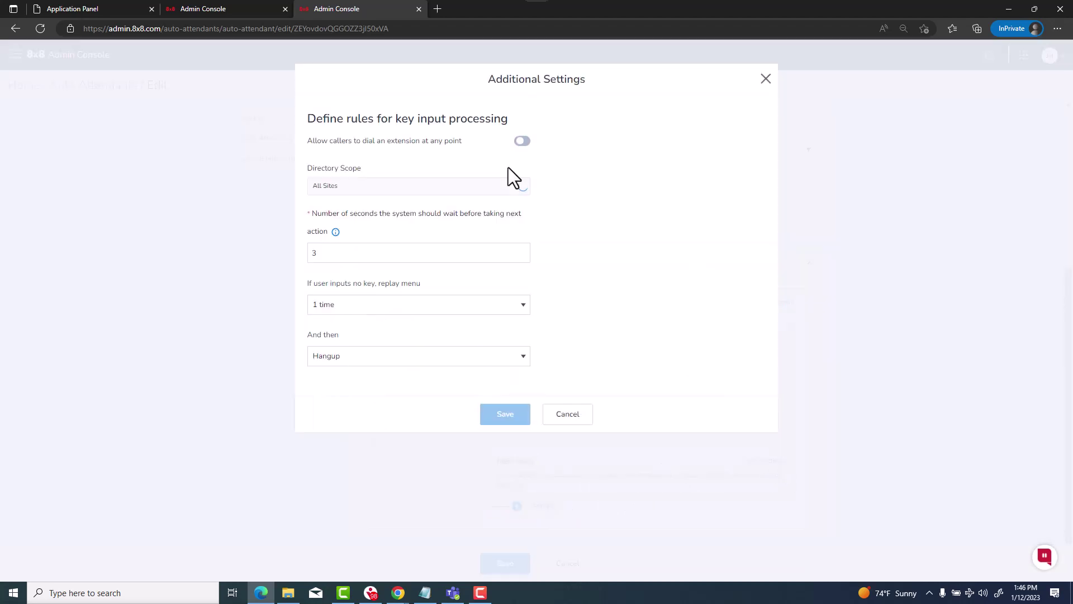
click(522, 141)
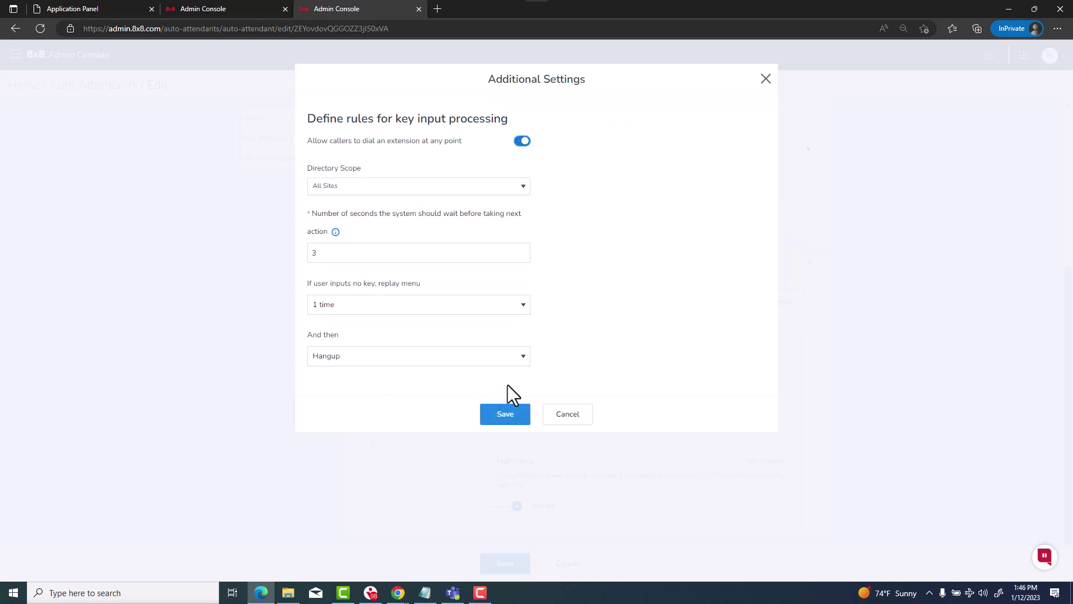
click(521, 356)
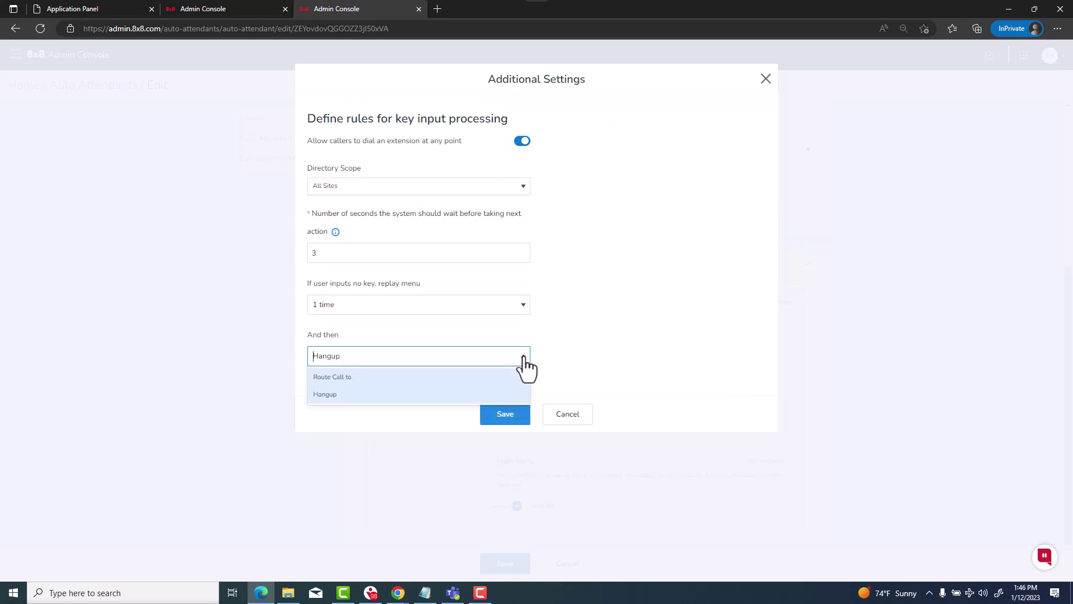
click(354, 378)
click(389, 405)
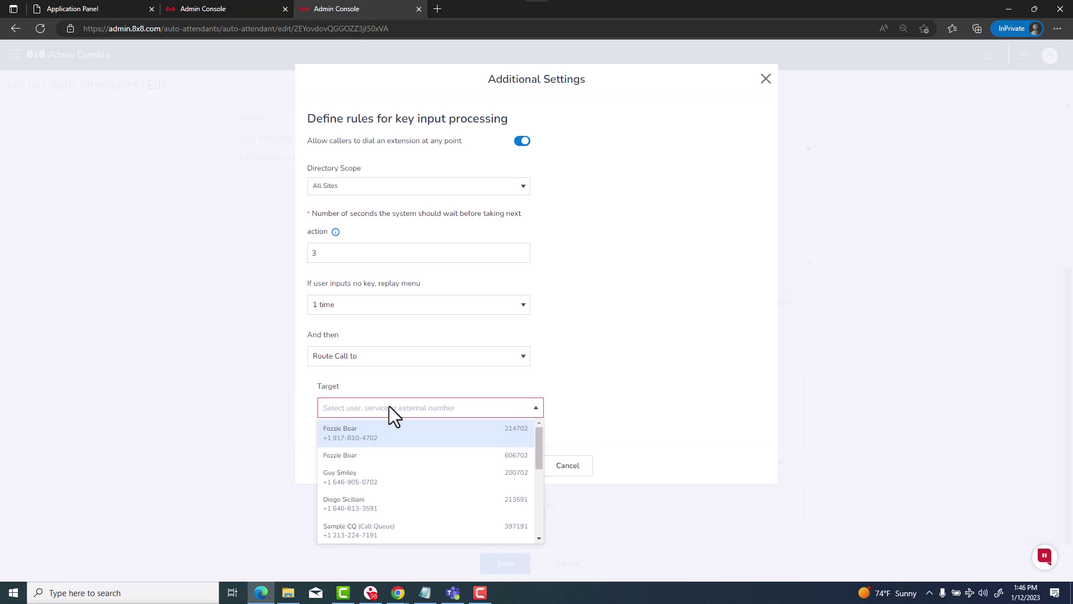
click(379, 433)
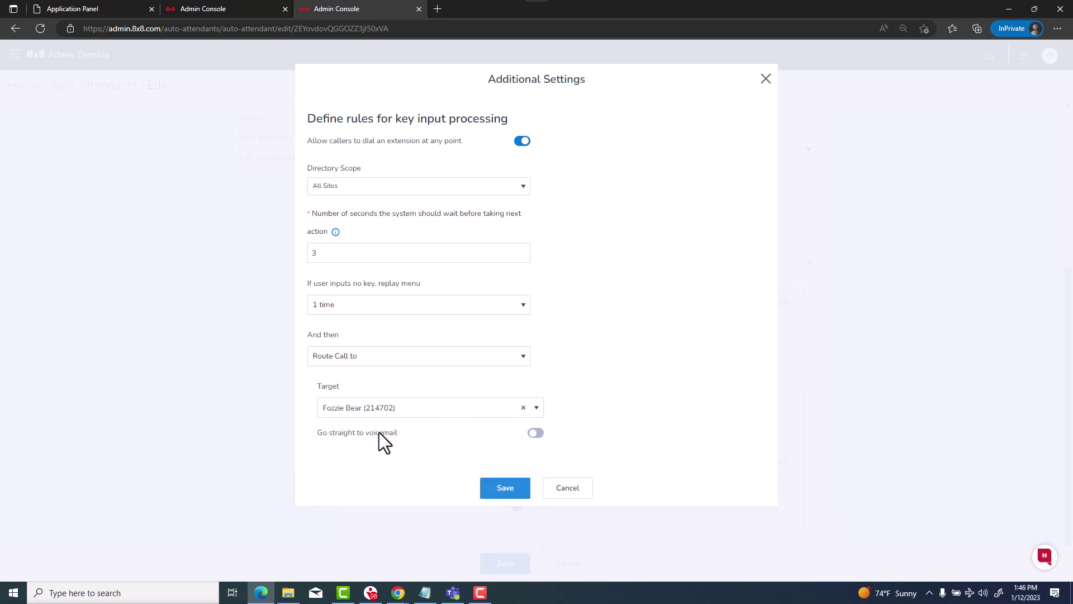
click(506, 489)
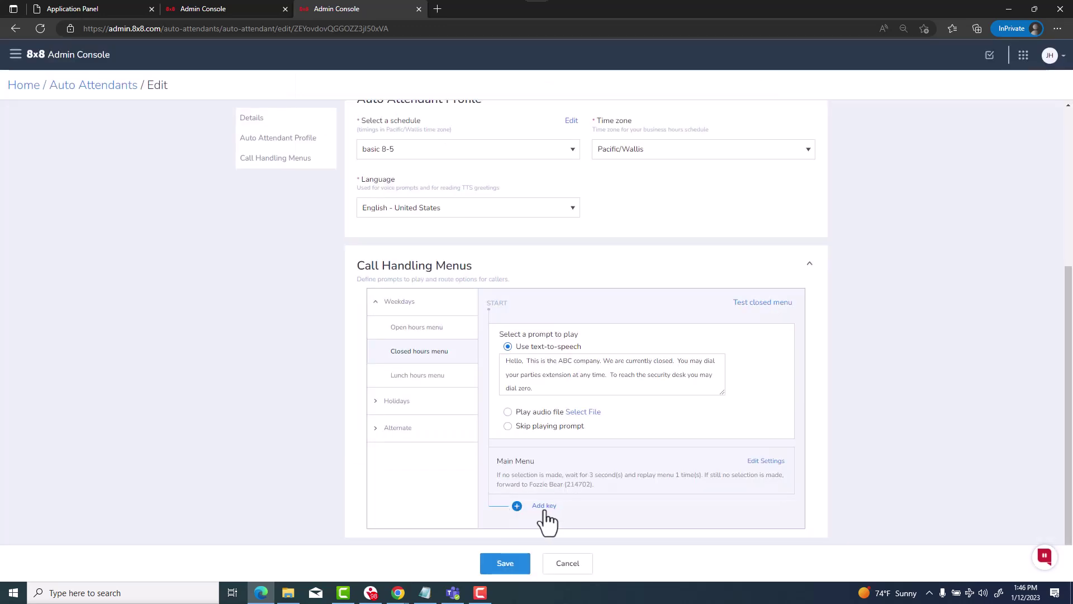
Add key 0 to the closed hours menu, transferring callers to user 214702
click(545, 510)
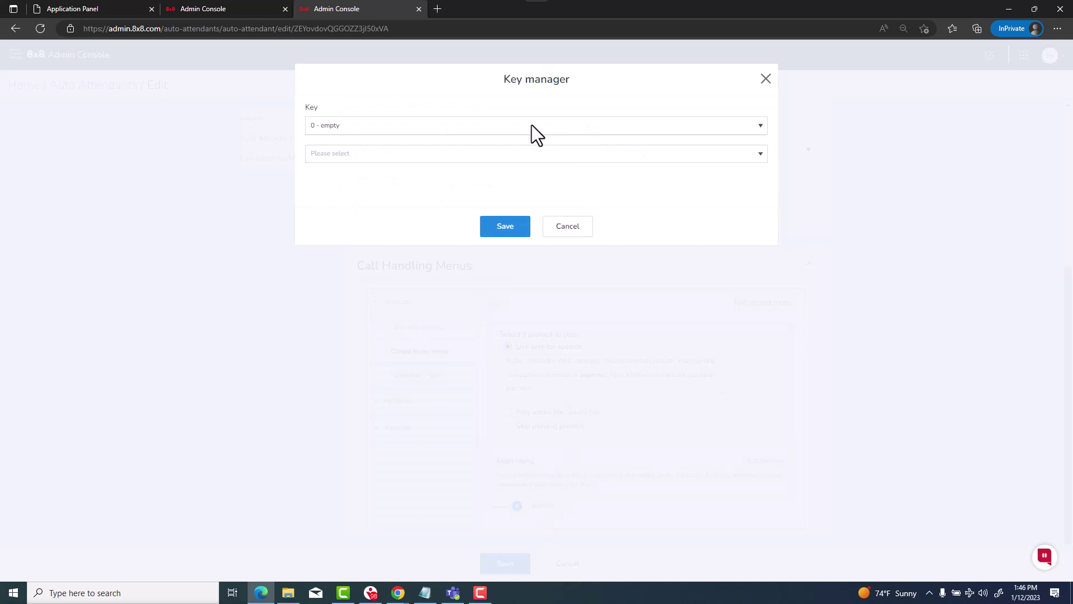
click(517, 156)
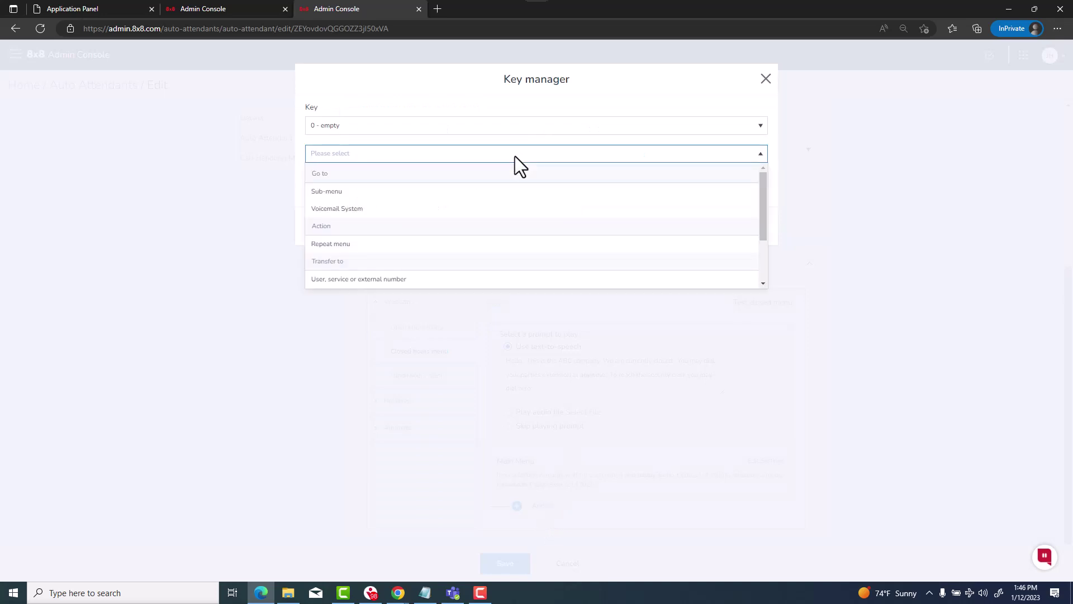
click(378, 280)
click(394, 220)
text(F)
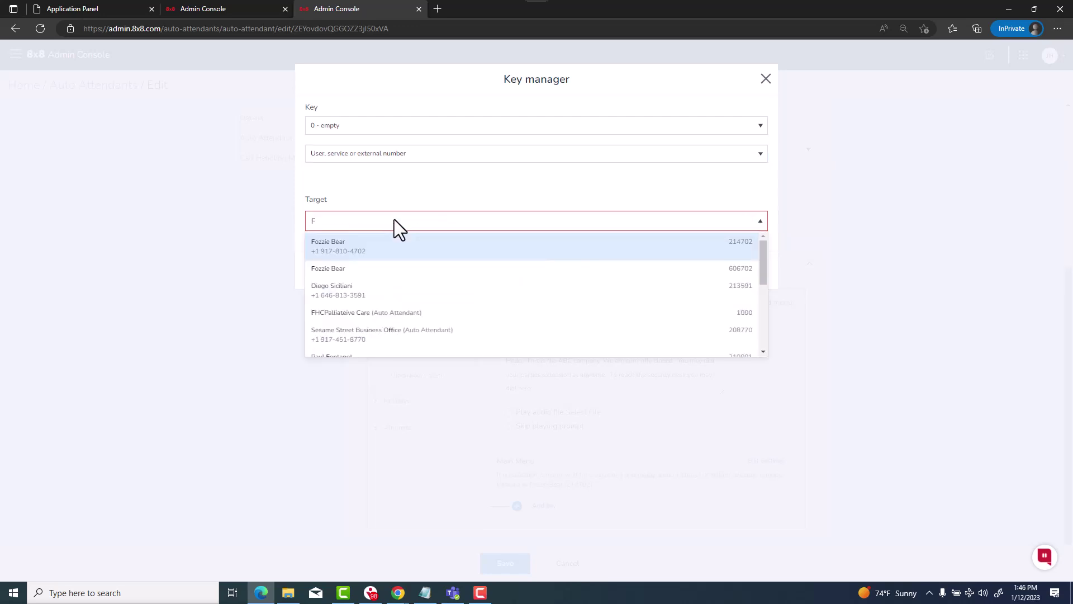
text(ozz)
click(415, 252)
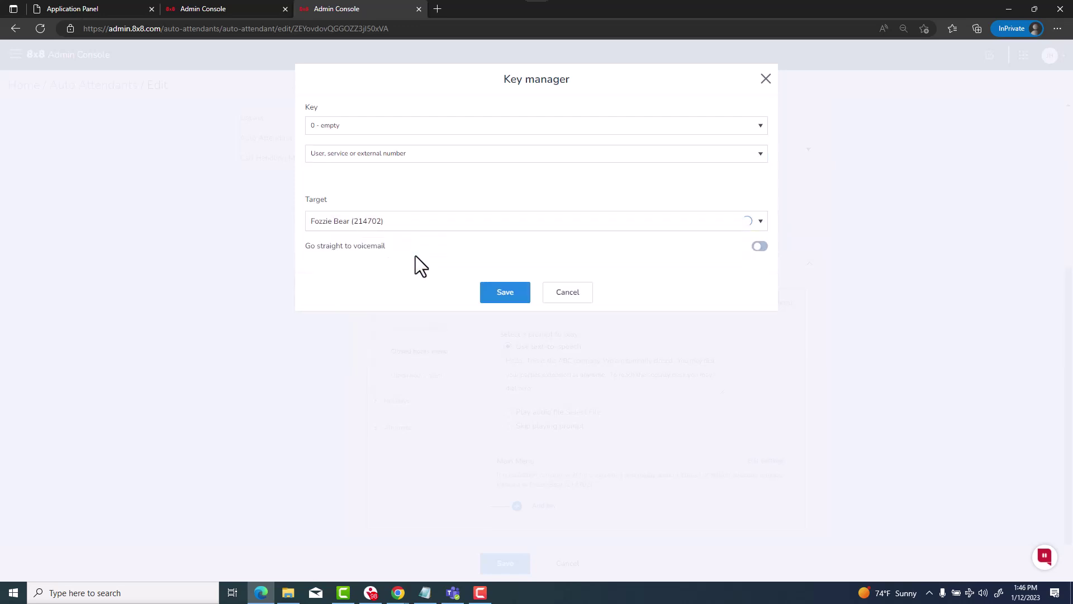
click(511, 295)
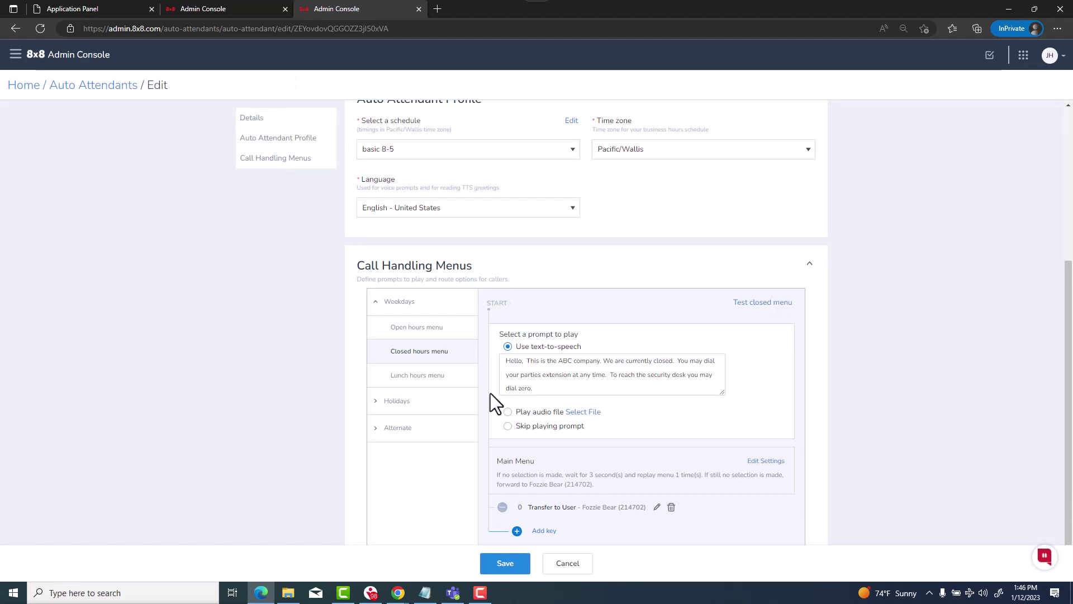
Collapse the Weekdays group in Call Handling Menus, leaving Weekdays, Holidays and Alternate listed
scroll(687, 433, down, 1)
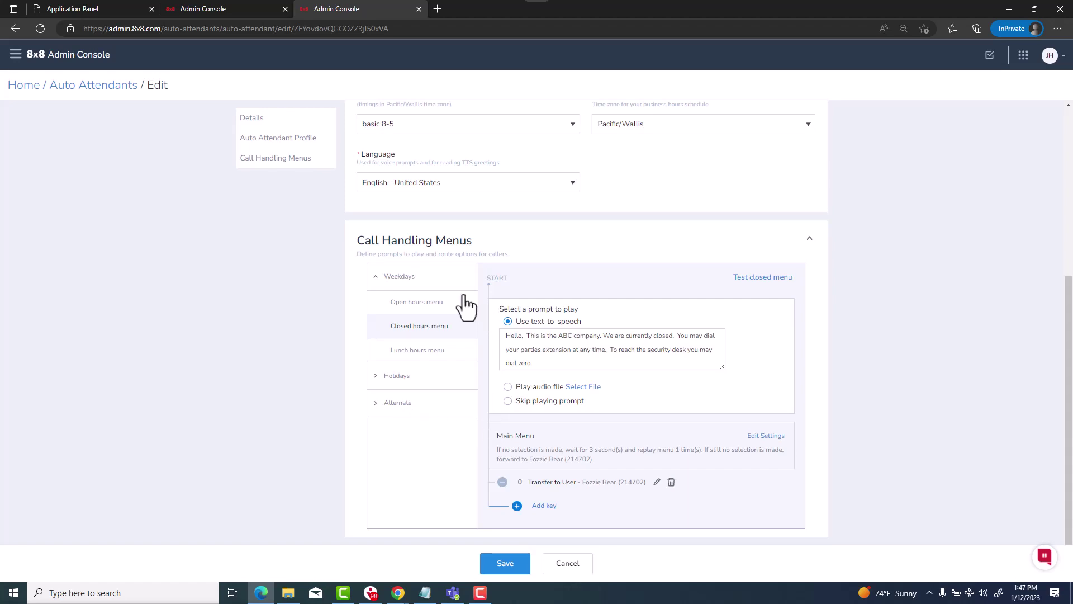
click(375, 276)
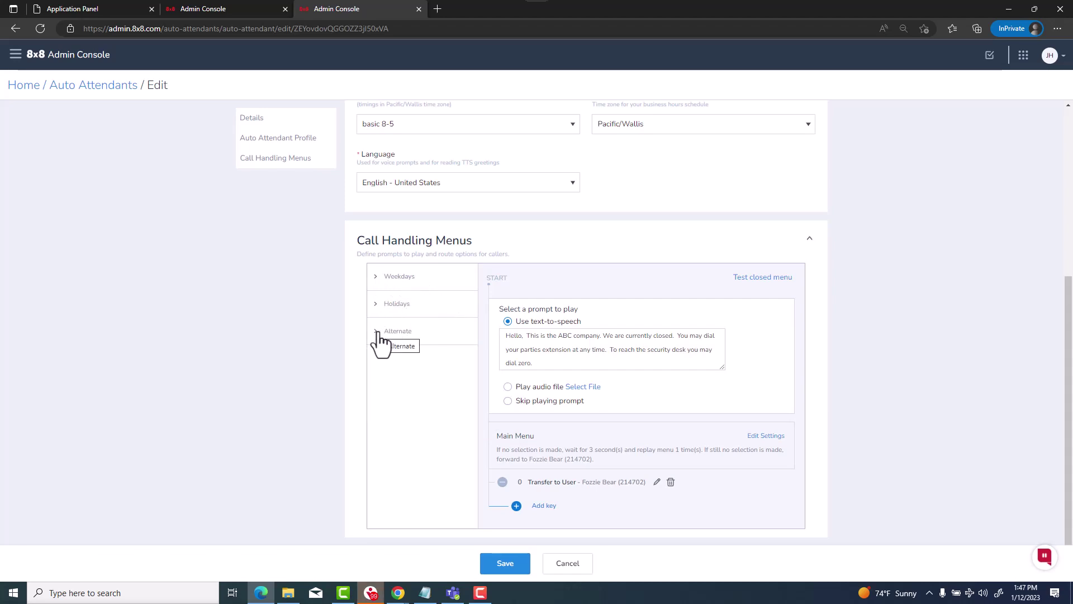
scroll(425, 322, up, 4)
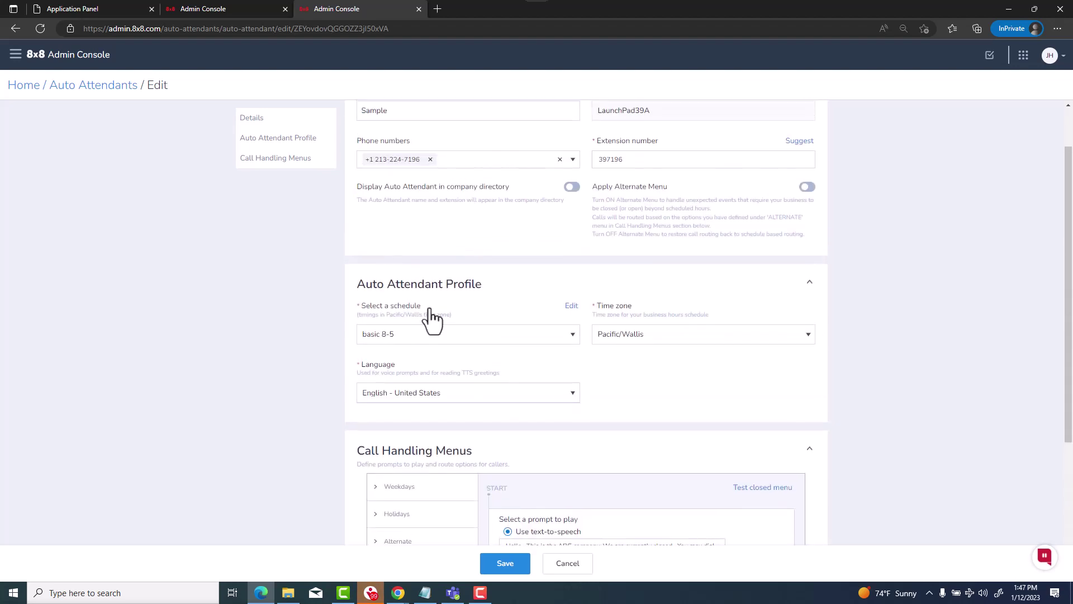
scroll(436, 316, up, 1)
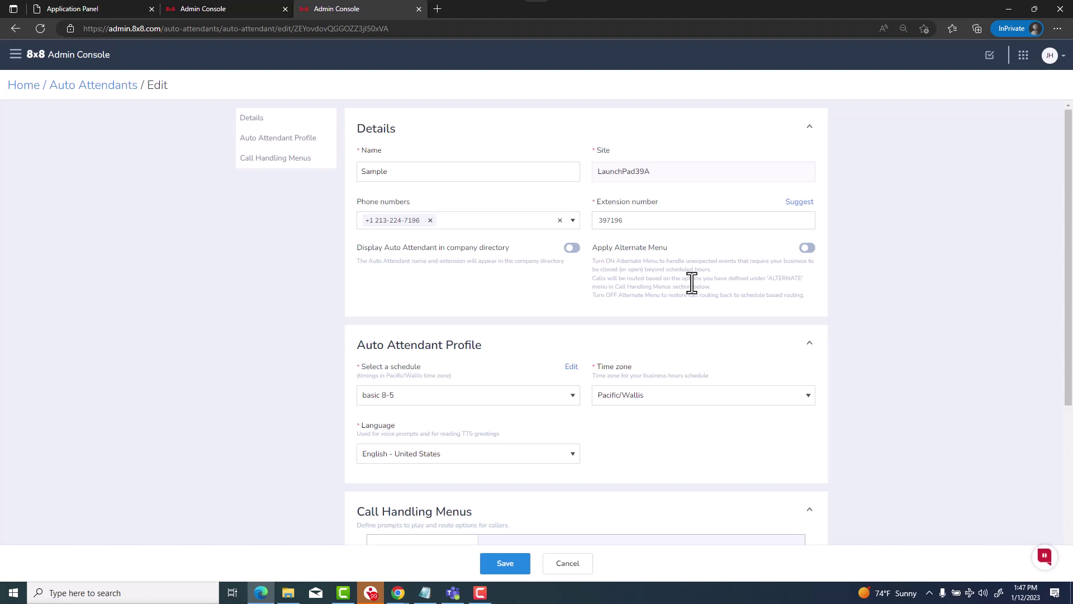
scroll(692, 288, down, 5)
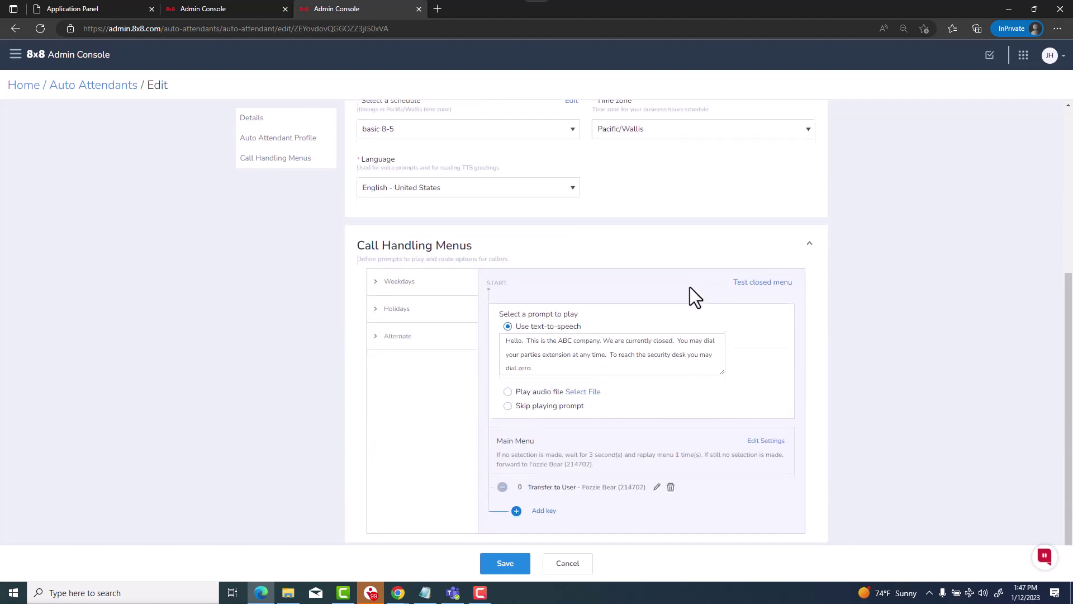
Switch the alternate hours menu greeting to text-to-speech
click(386, 333)
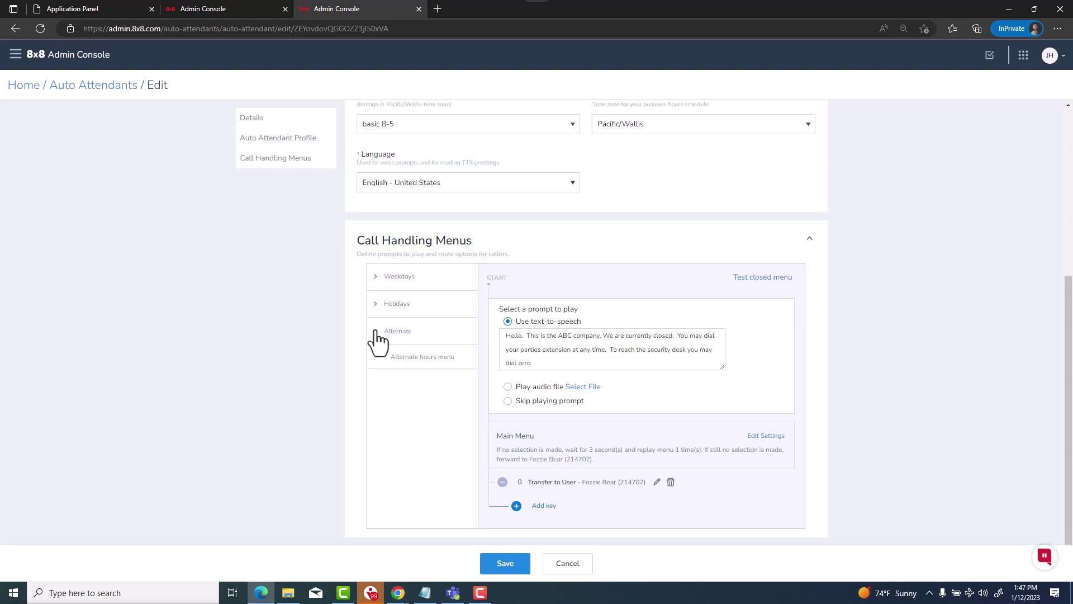
click(412, 359)
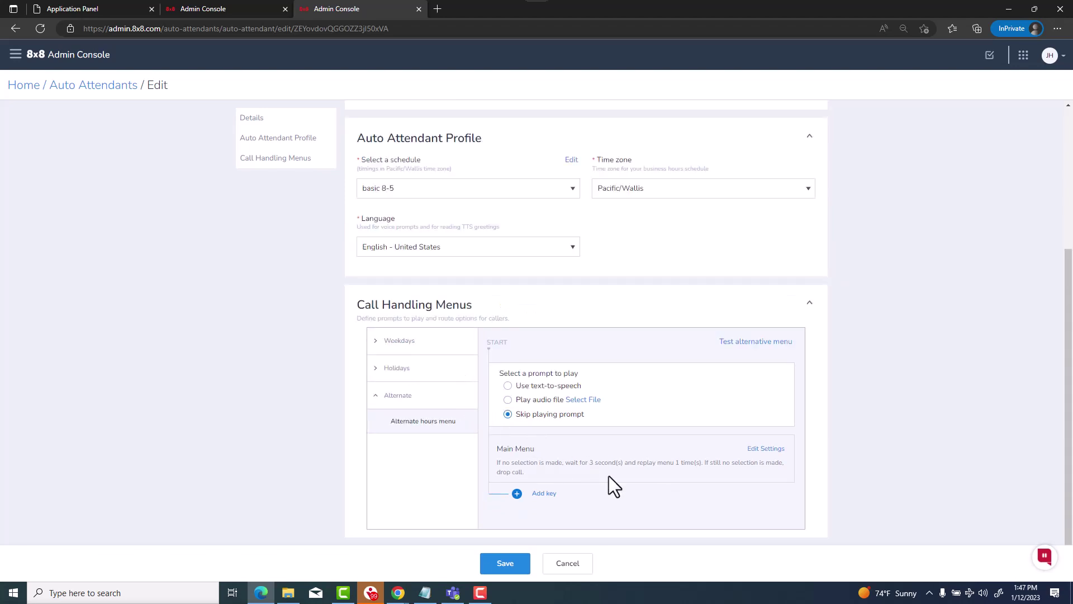
click(507, 386)
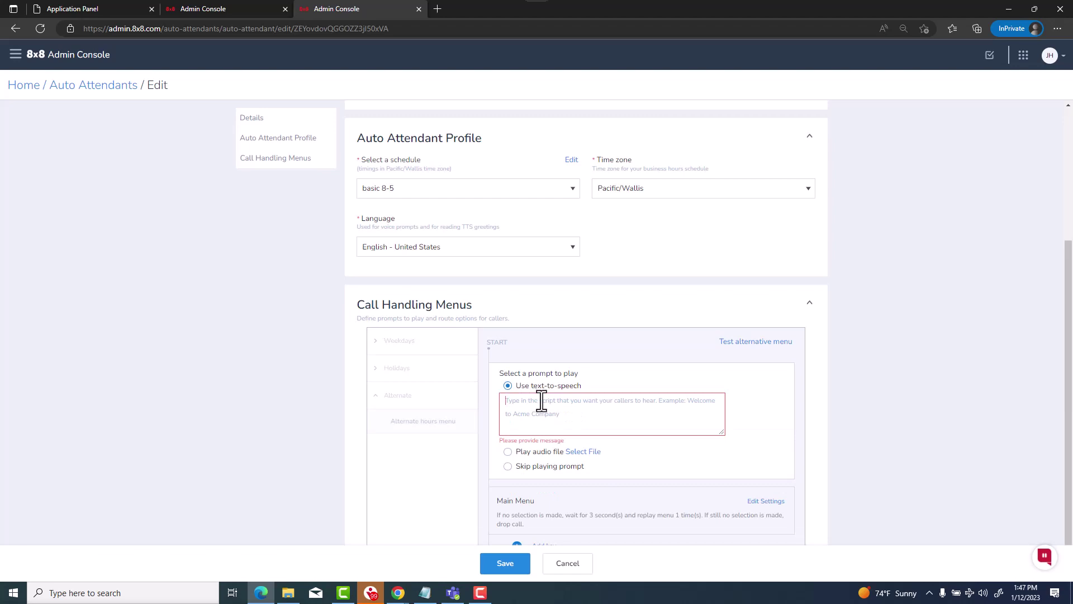
Paste the greeting, trim its ending, and add 'We are temporarily closed due to a weather event' with extension dialing
text(Hello,  This is the ABC company.  You may dial your parties extension at any time.  For a Dial by name directory press 1.  For sales department press 2.  Or, to reach the main reception desk press zero.)
key(shift+Up)
key(shift+Up)
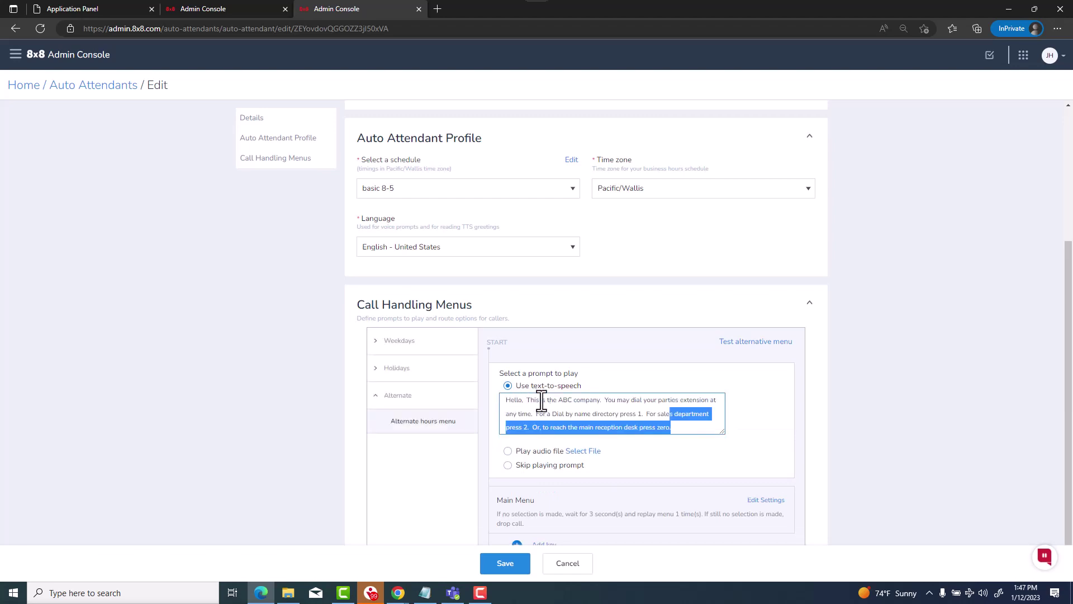
key(shift+Right)
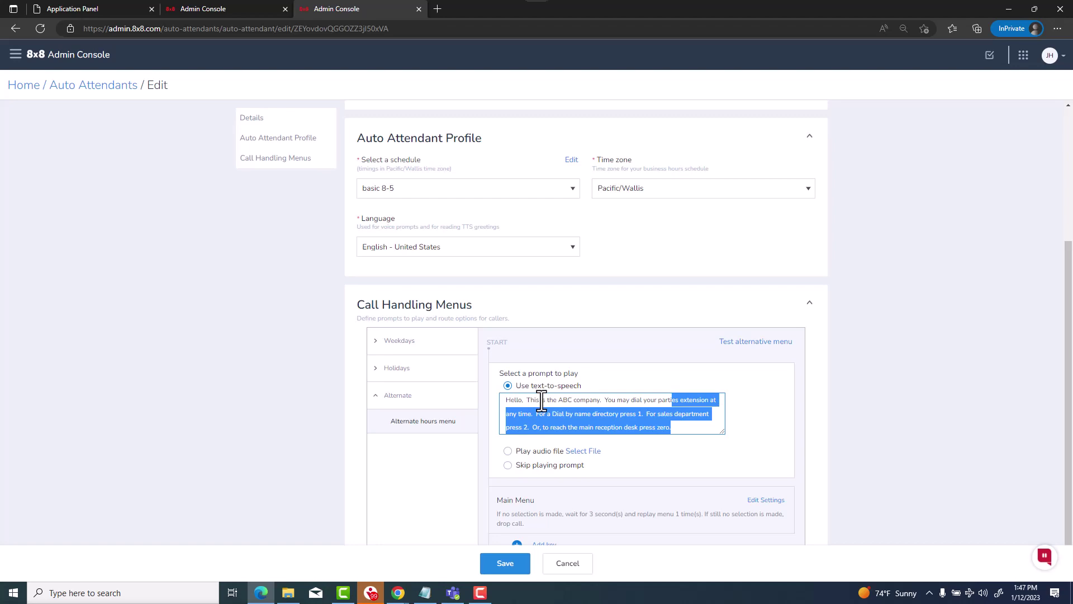
key(BackSpace)
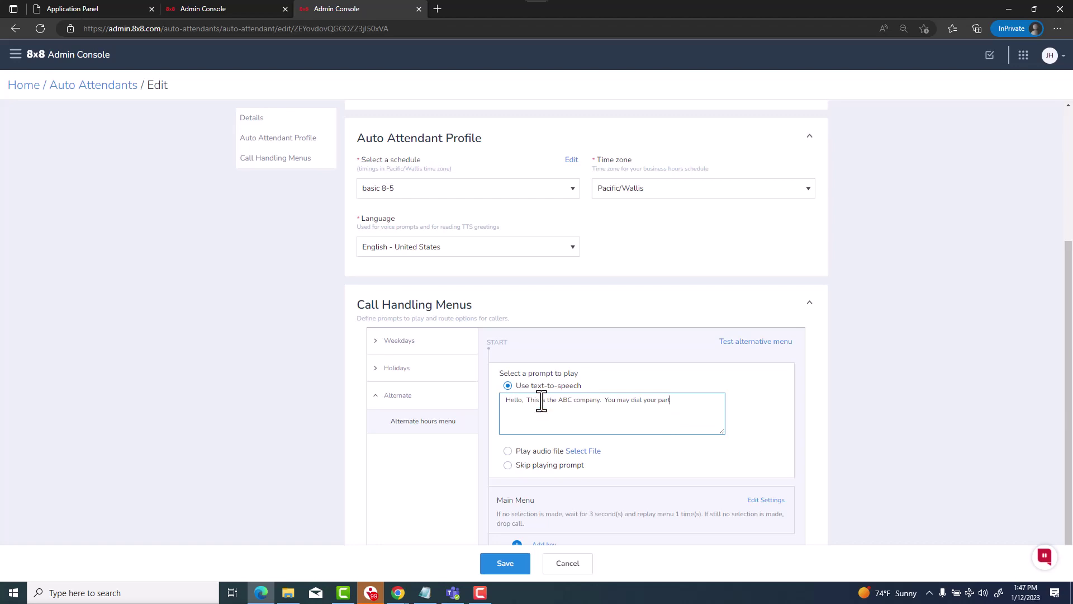
key(BackSpace)
key(BackSpace)
key(BackSpace)
key(BackSpace)
key(BackSpace)
key(BackSpace)
key(BackSpace)
key(BackSpace)
key(BackSpace)
key(BackSpace)
key(BackSpace)
key(BackSpace)
key(BackSpace)
key(BackSpace)
key(BackSpace)
key(BackSpace)
key(BackSpace)
key(BackSpace)
key(BackSpace)
key(BackSpace)
key(BackSpace)
text(We are temporarily closed due to a weather event.  You may dial your parties extension at any time.  )
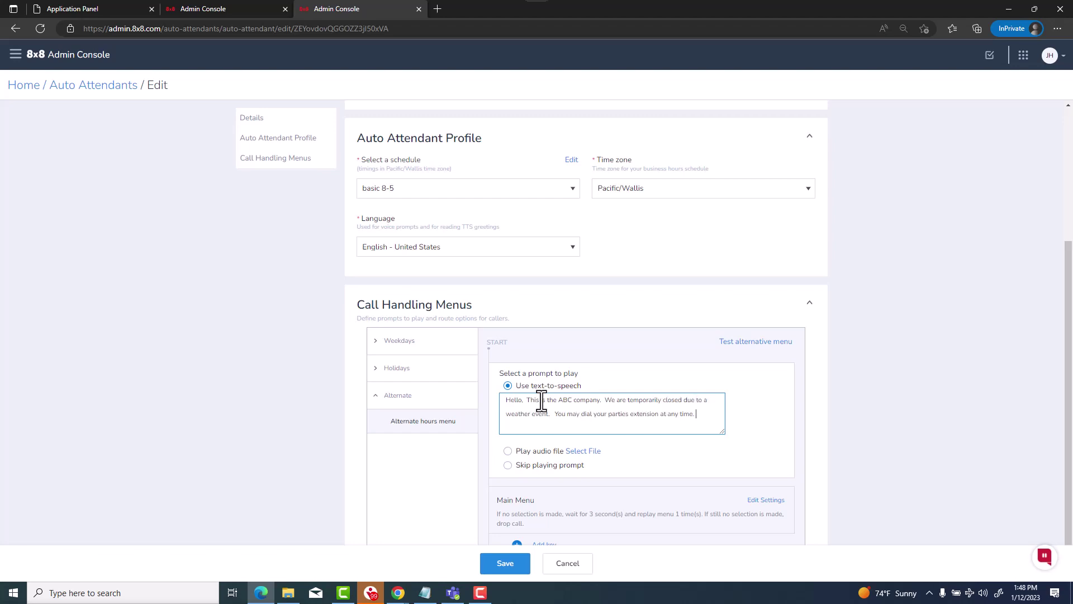
text(We hope to be open as soon as possible.  Please check back later.)
scroll(654, 435, down, 1)
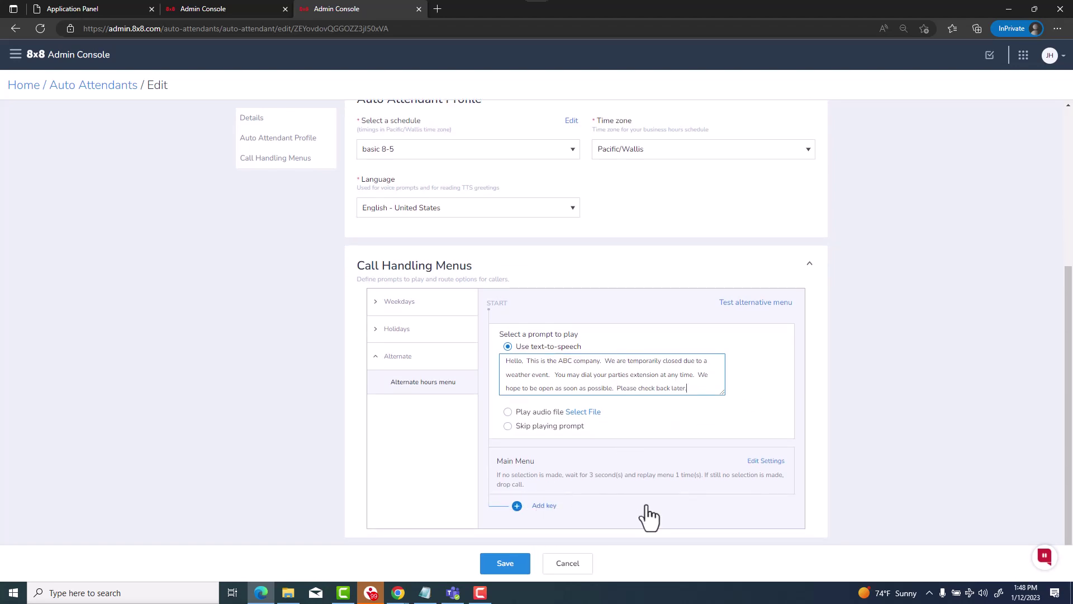
Enable 'Allow callers to dial an extension at any point' in the alternate hours main menu's settings
click(771, 461)
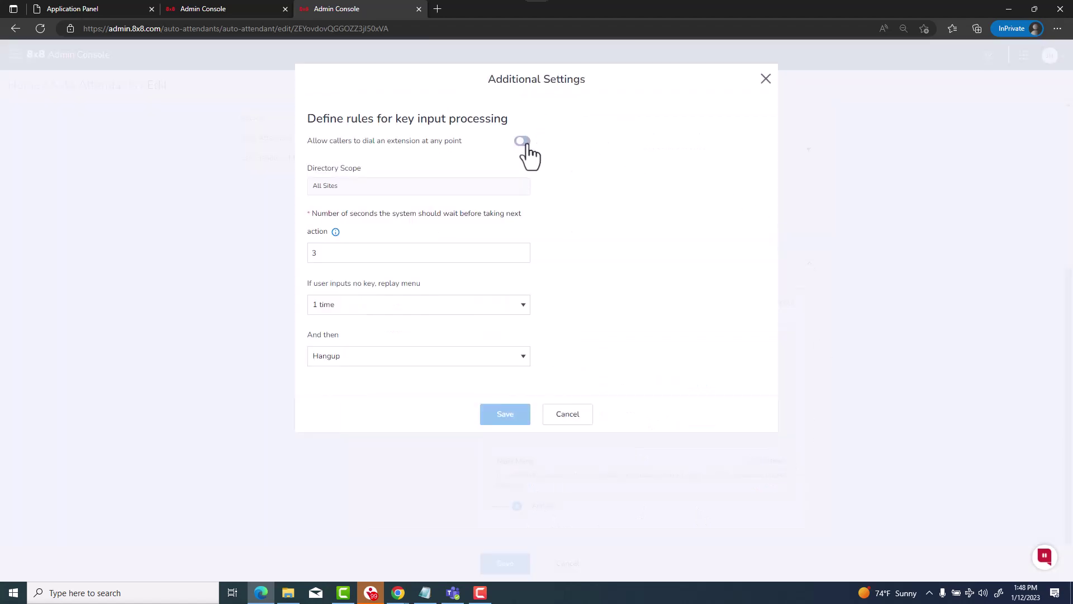
click(524, 143)
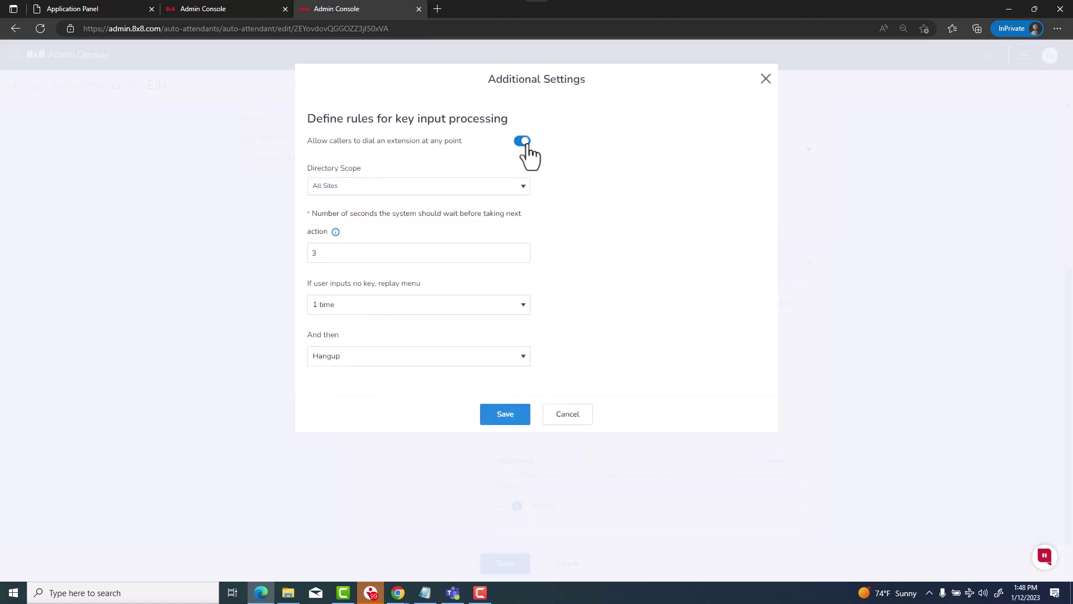
click(510, 415)
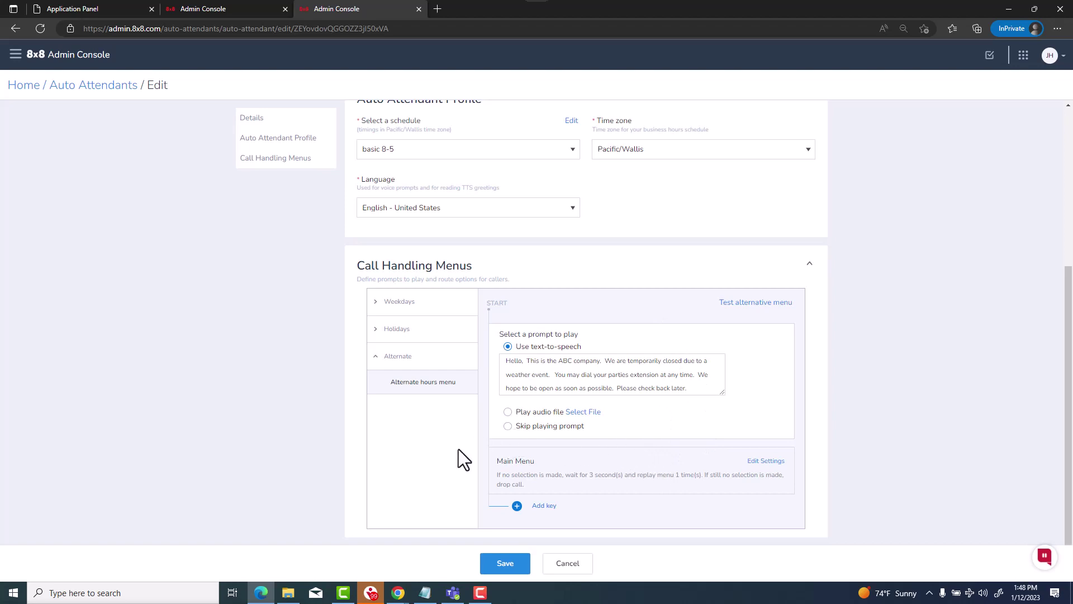
Toggle Apply Alternate Menu on and back off, then save the Sample auto attendant
scroll(458, 449, up, 5)
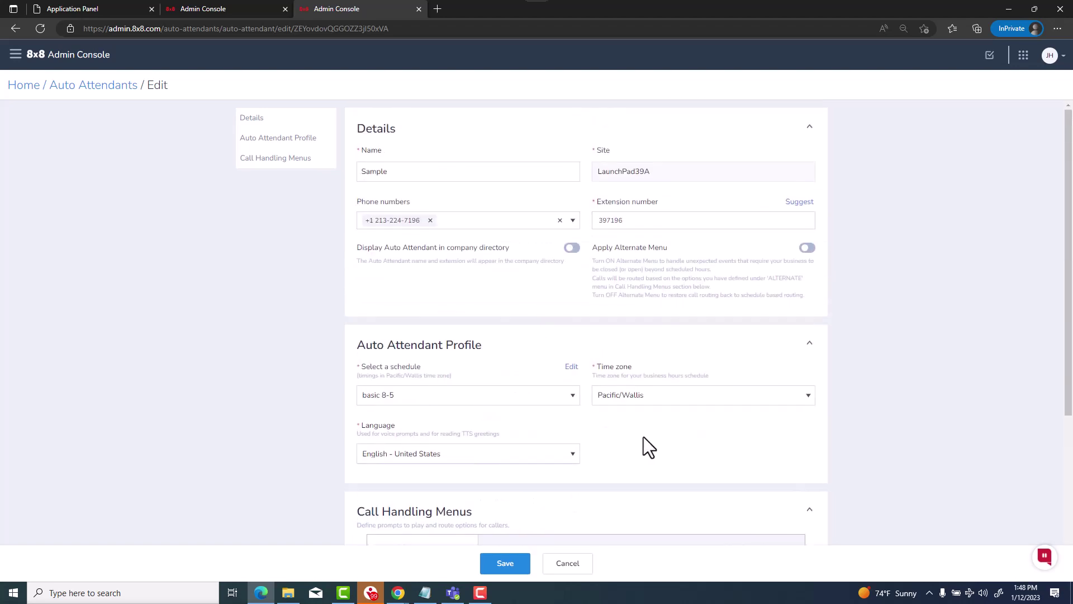
click(808, 249)
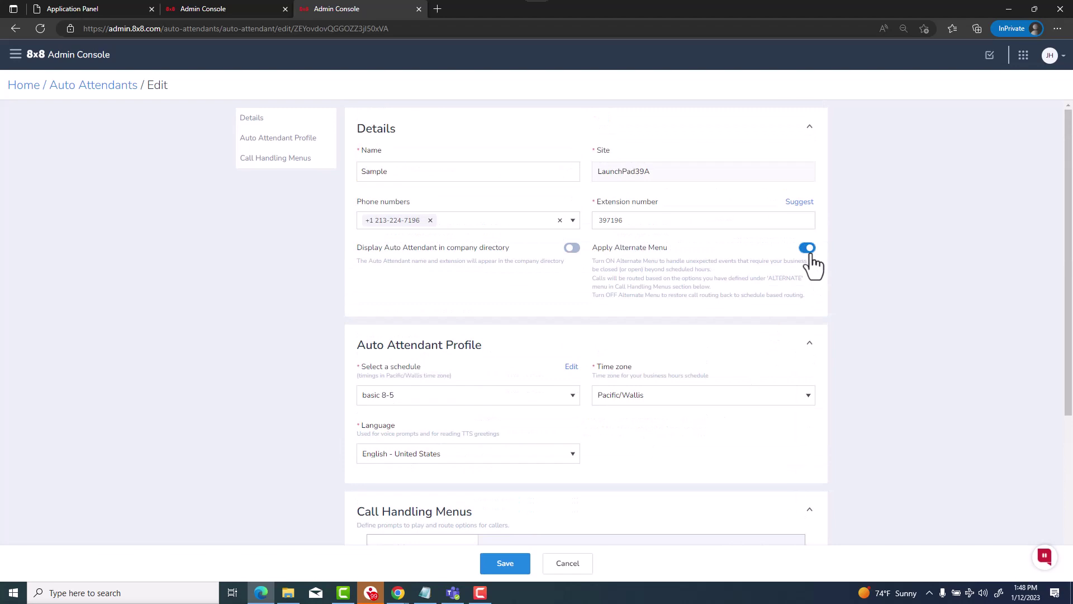
click(808, 249)
scroll(722, 370, down, 4)
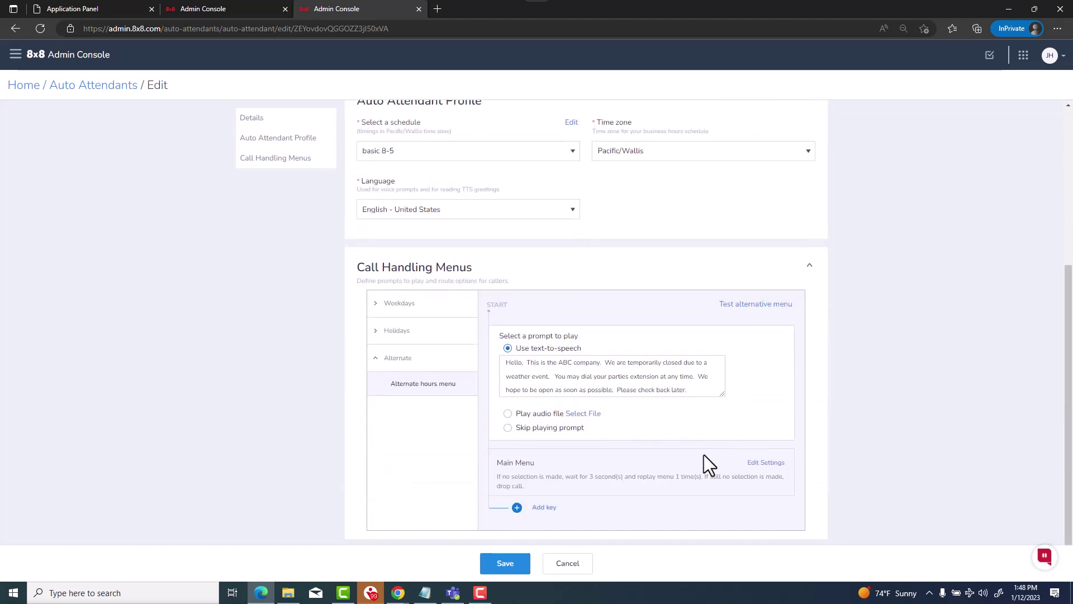
scroll(703, 455, up, 2)
scroll(746, 425, up, 2)
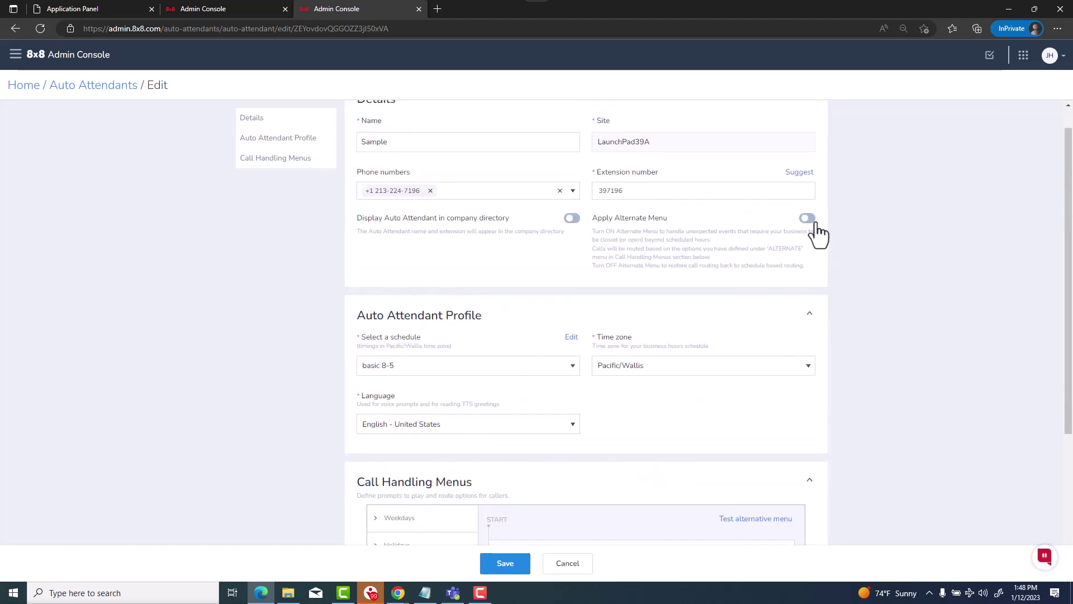
click(818, 233)
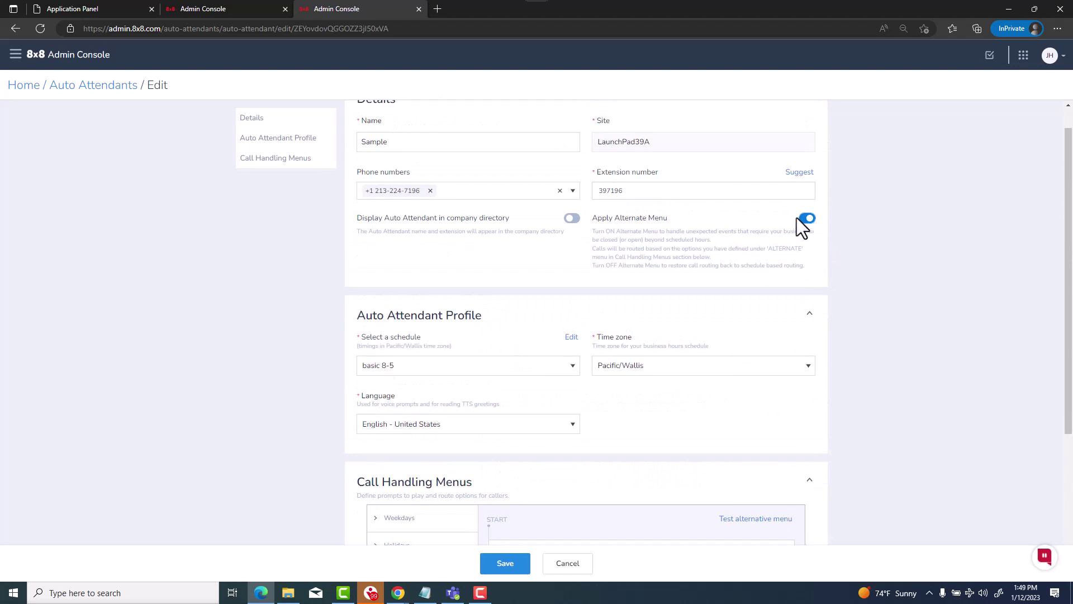
click(805, 218)
scroll(691, 283, down, 5)
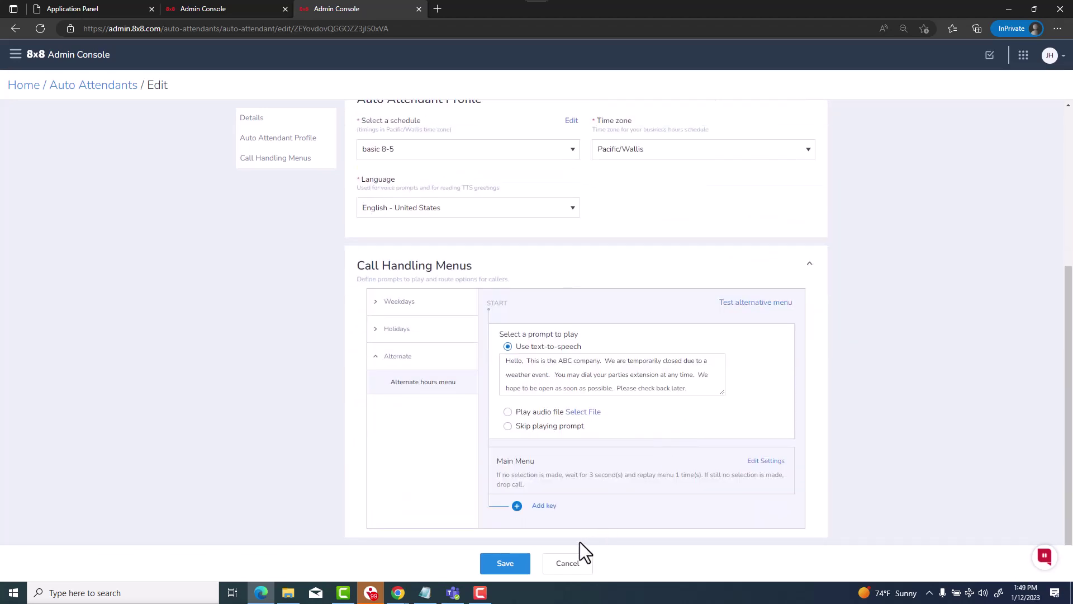
click(501, 563)
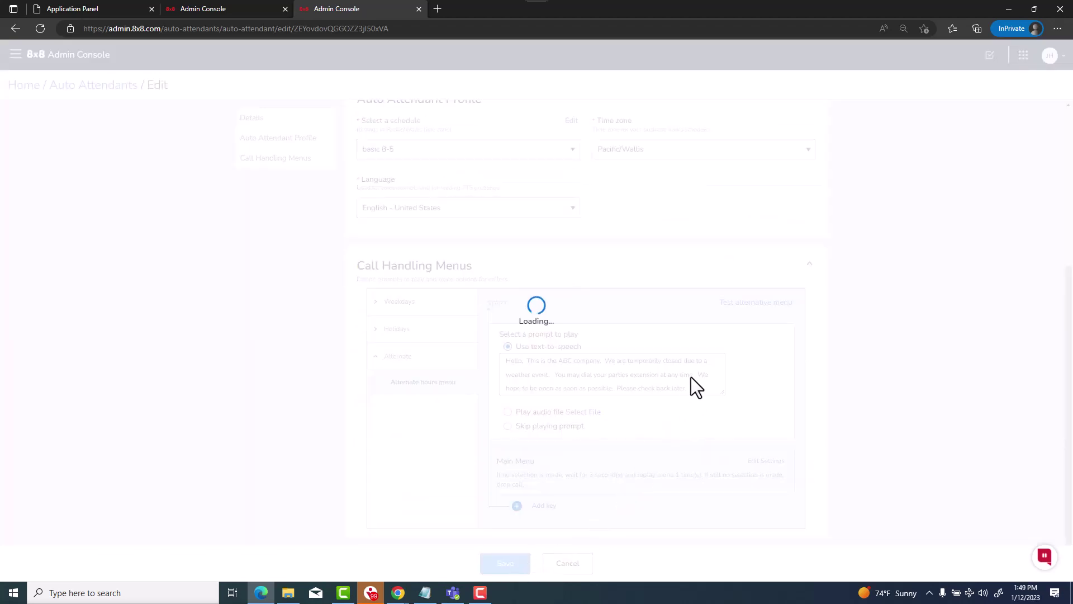